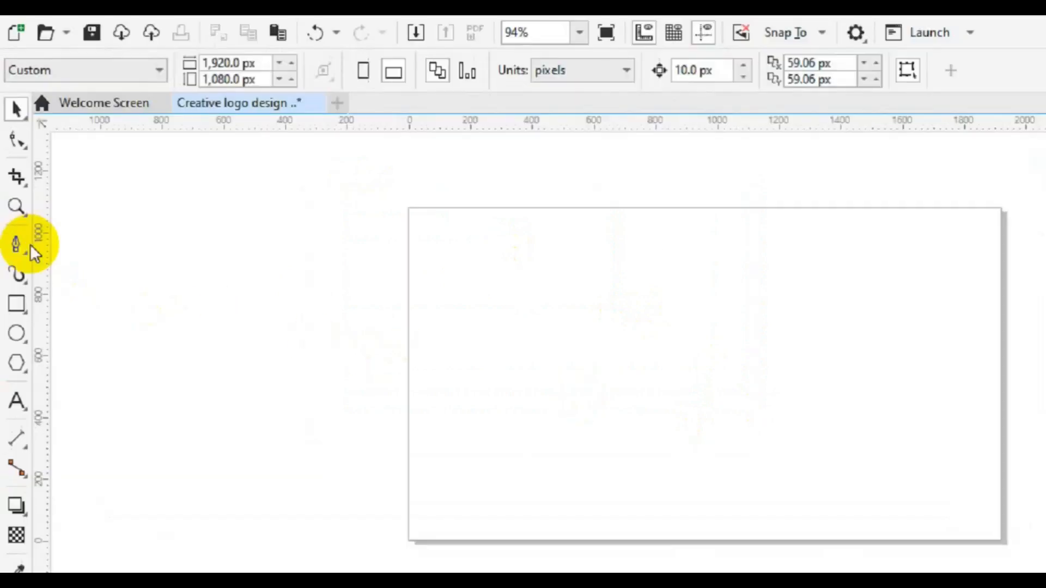
Draw a straight horizontal line about 1,365 px long across the middle of the page with the Pen tool
click(35, 296)
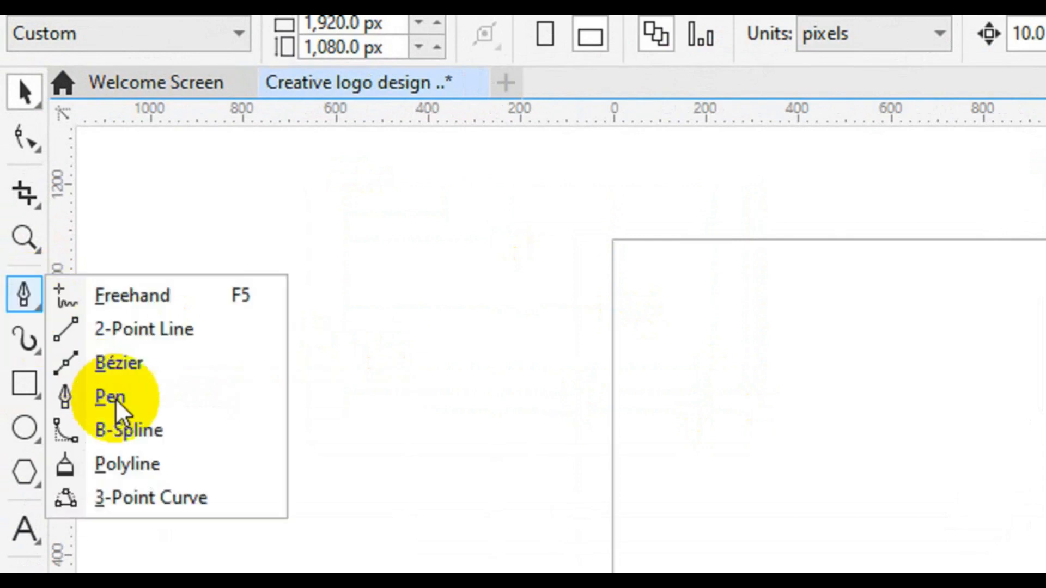
click(119, 404)
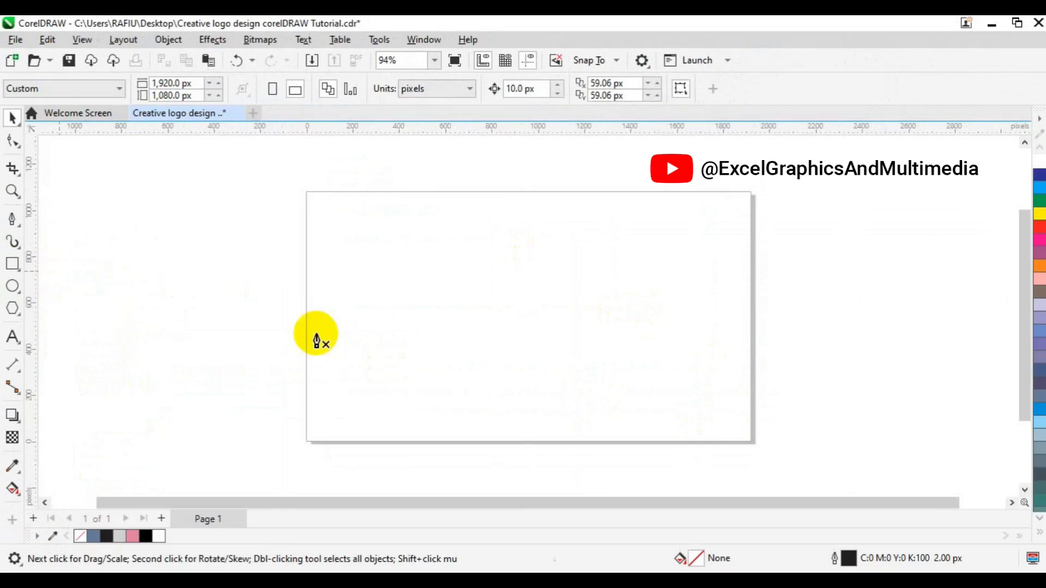
click(348, 332)
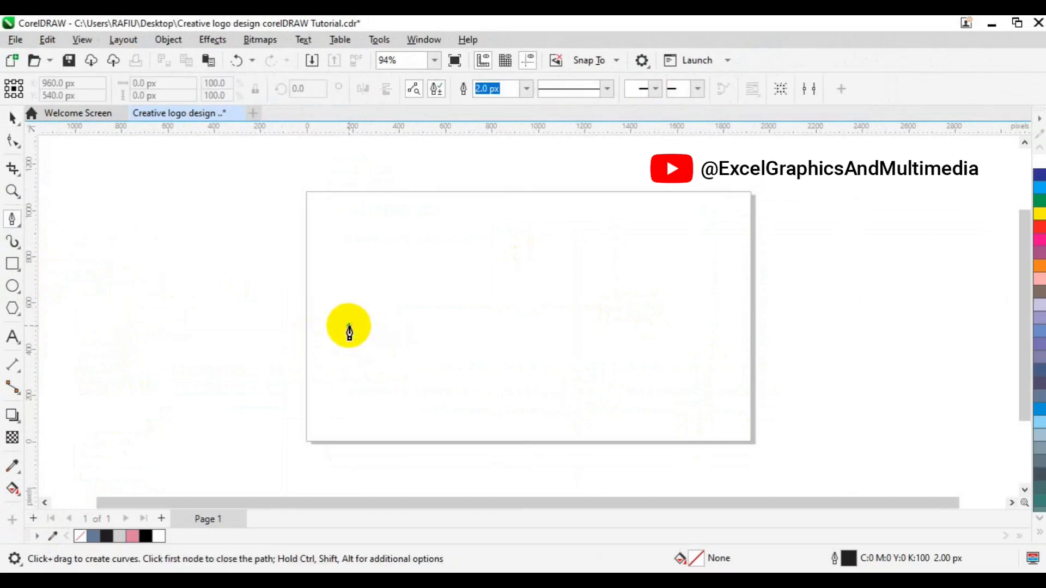
click(665, 326)
click(665, 327)
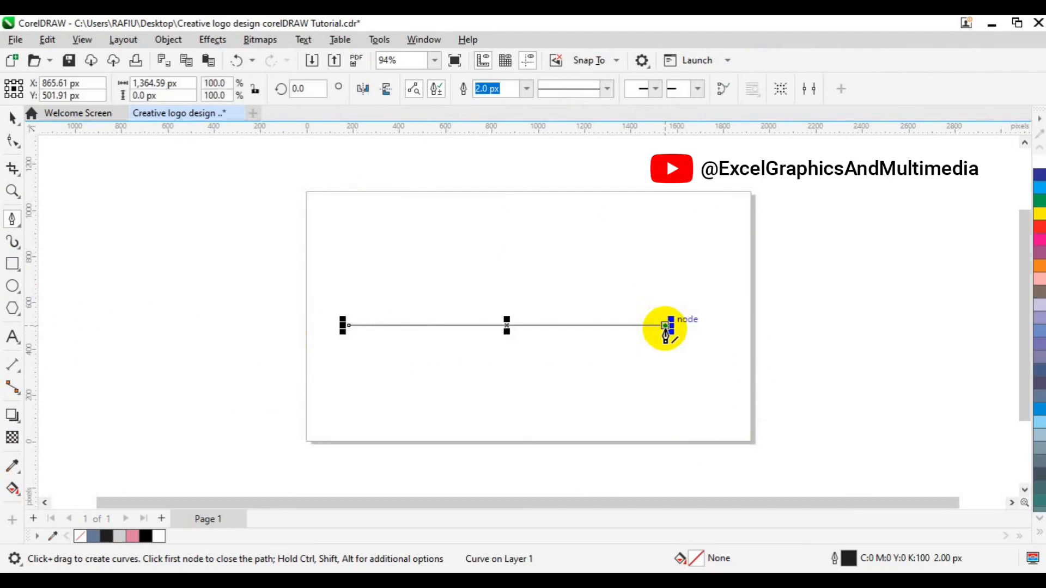
click(757, 291)
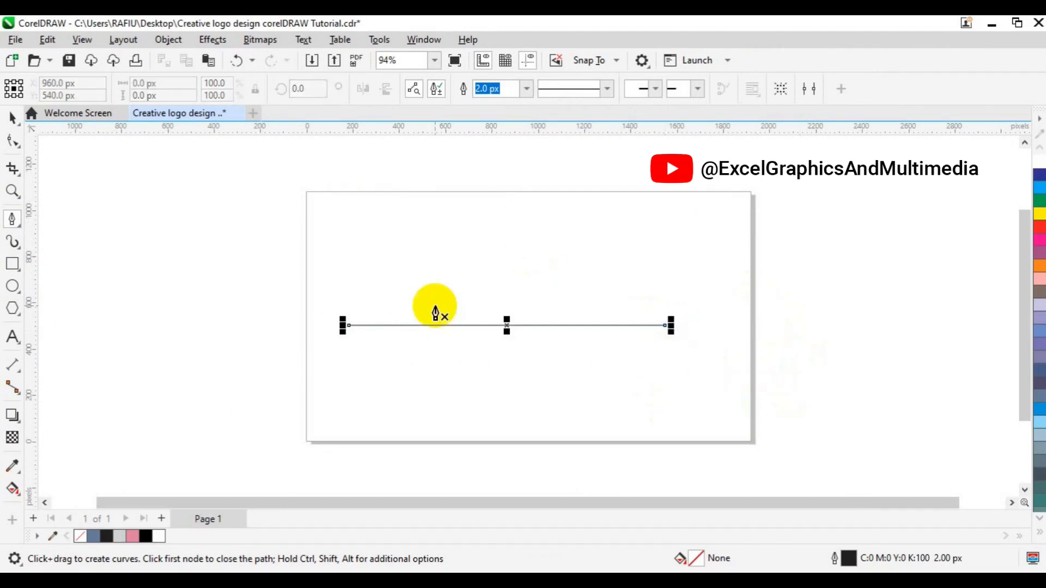
Select the horizontal line and center it on the page
click(12, 118)
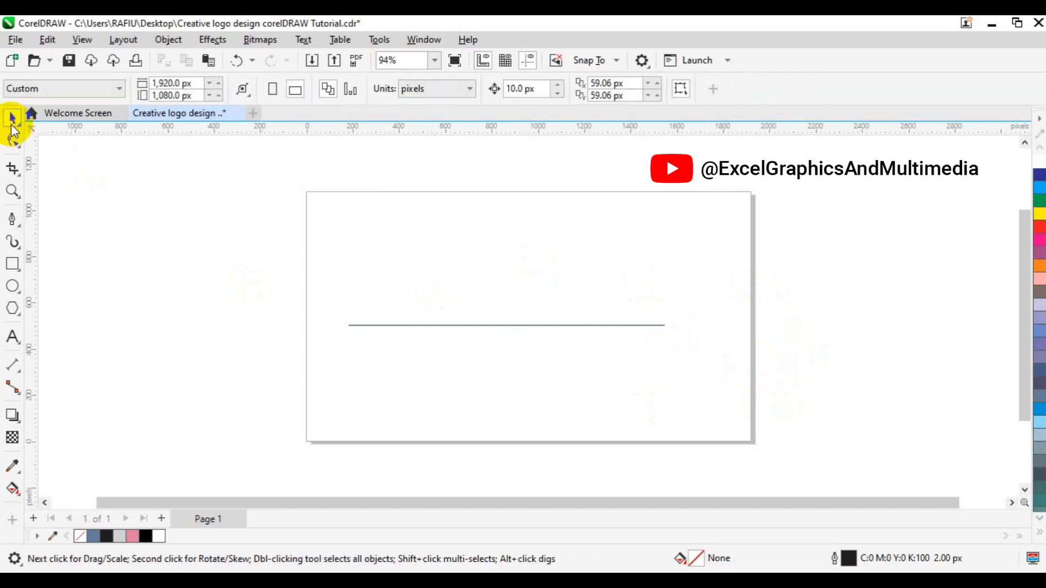
click(369, 324)
key(p)
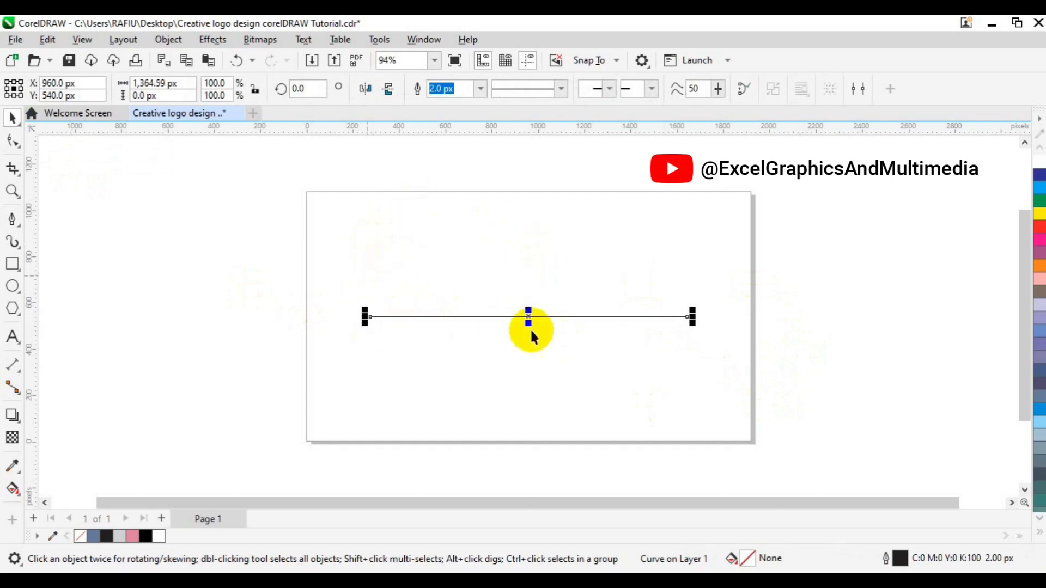
Thicken the line by choosing a 20 px outline width and then raising it to 60 px
click(482, 90)
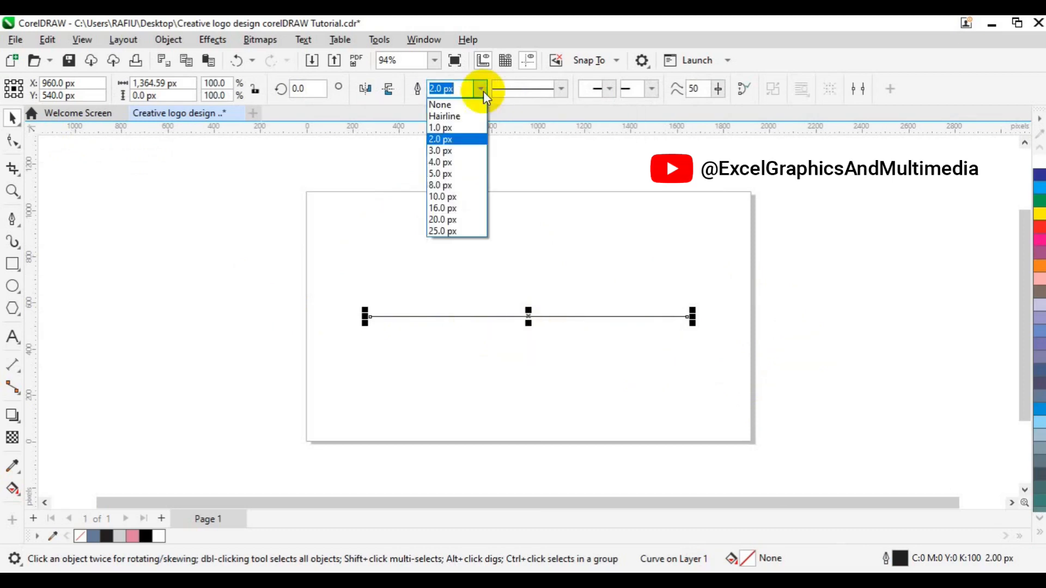
click(454, 220)
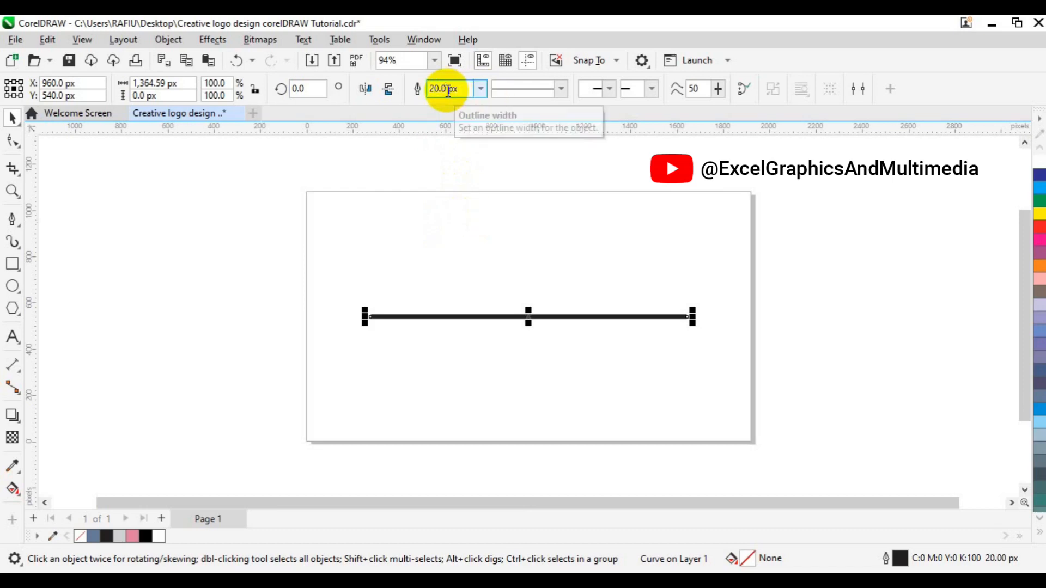
click(448, 90)
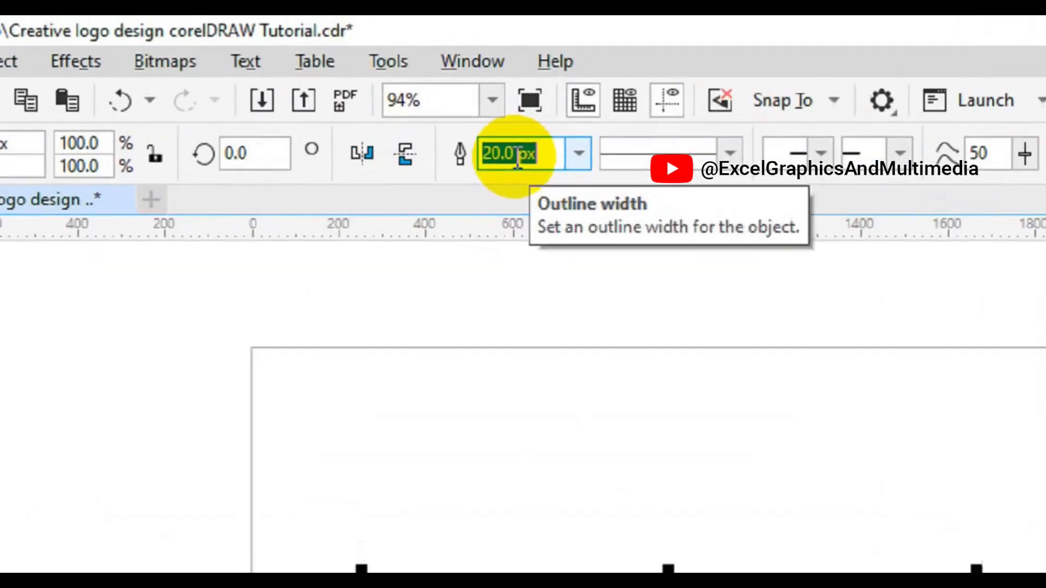
text(60)
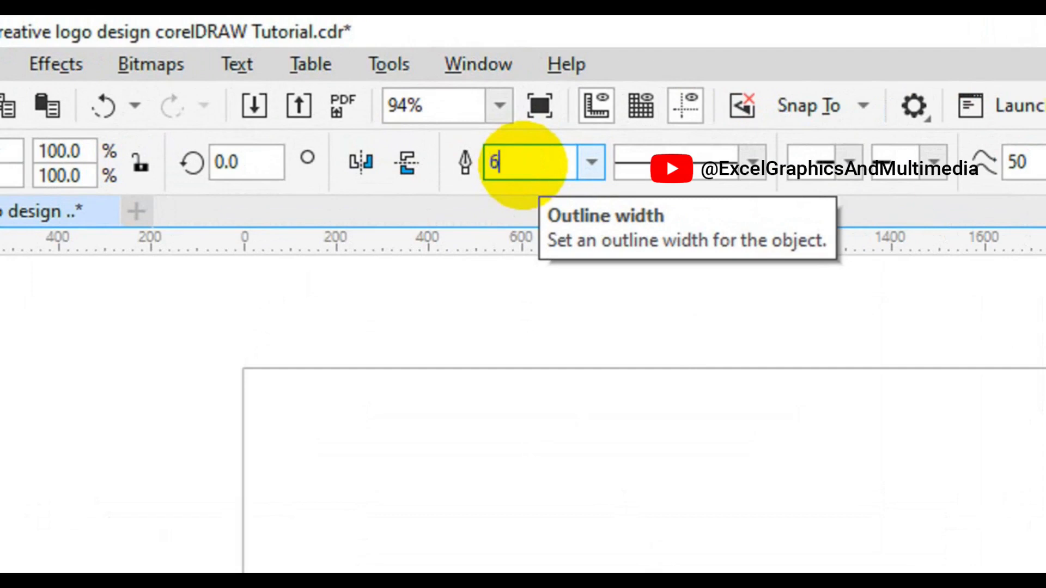
click(526, 167)
key(Return)
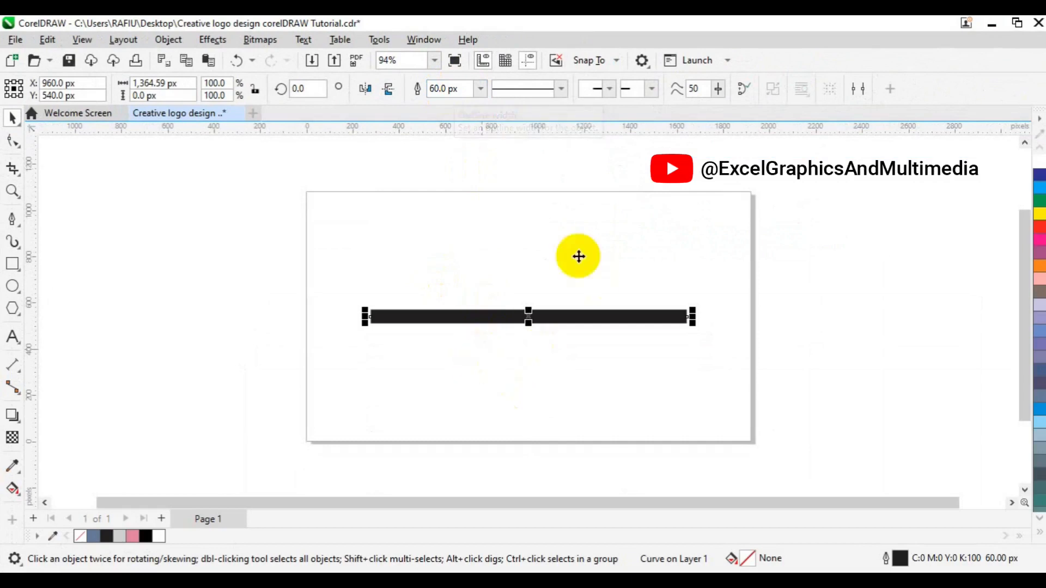
click(494, 333)
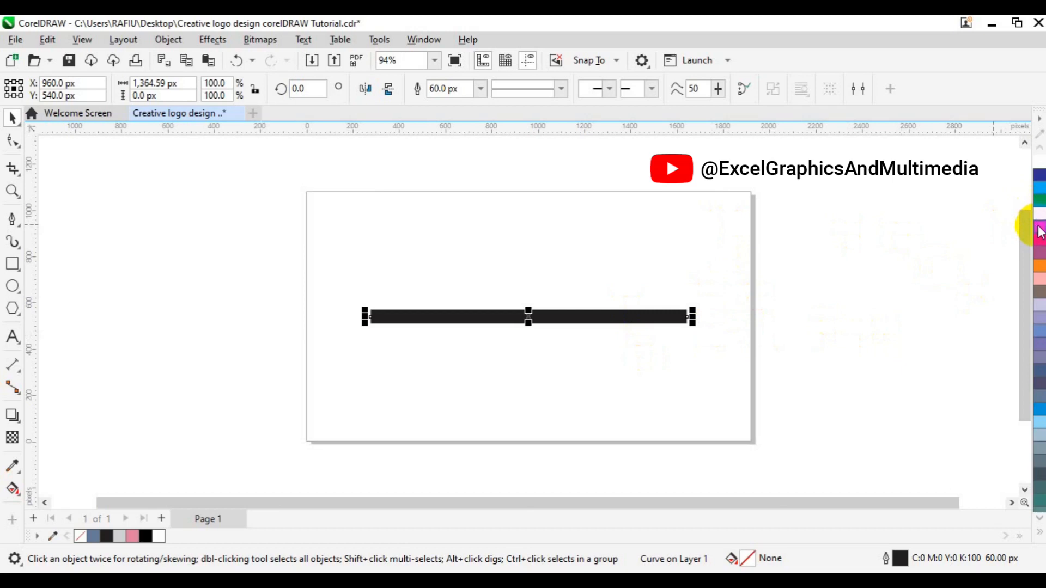
Try several fill colors on the thick line, including red, magenta, purple and light blue (C60 M40)
click(1039, 226)
click(1039, 240)
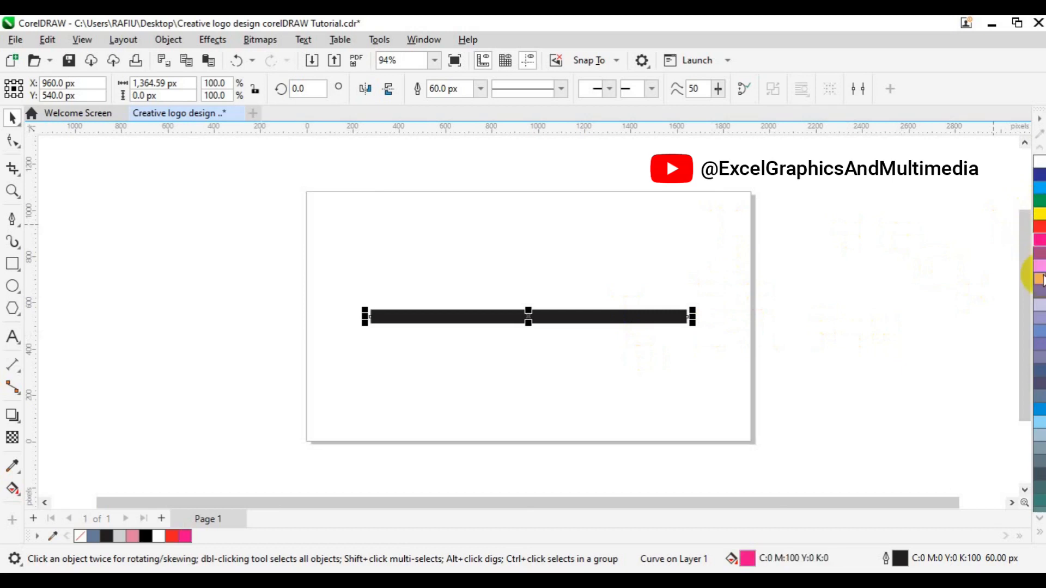
click(1039, 254)
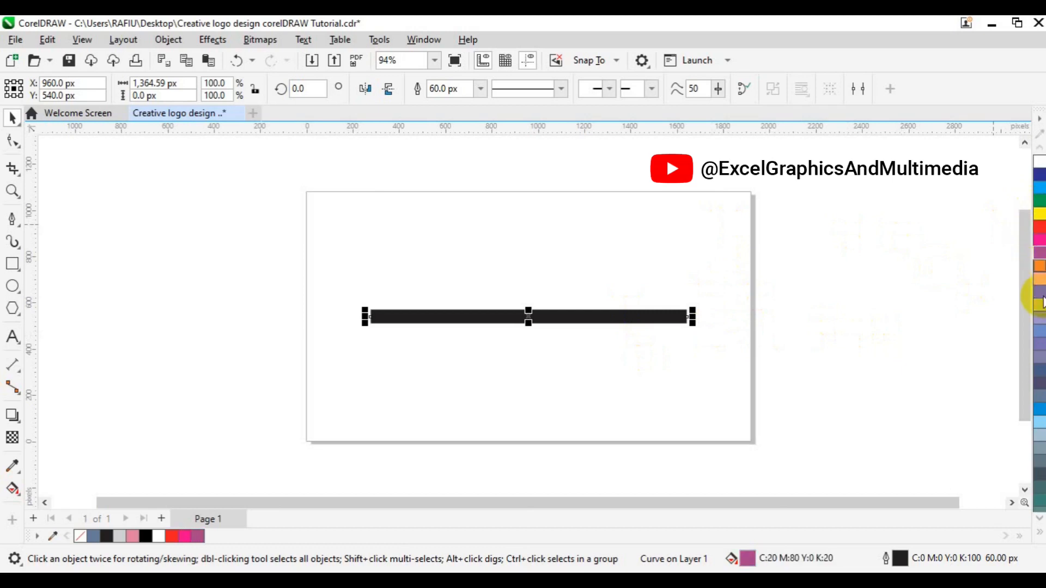
click(1040, 296)
click(1041, 321)
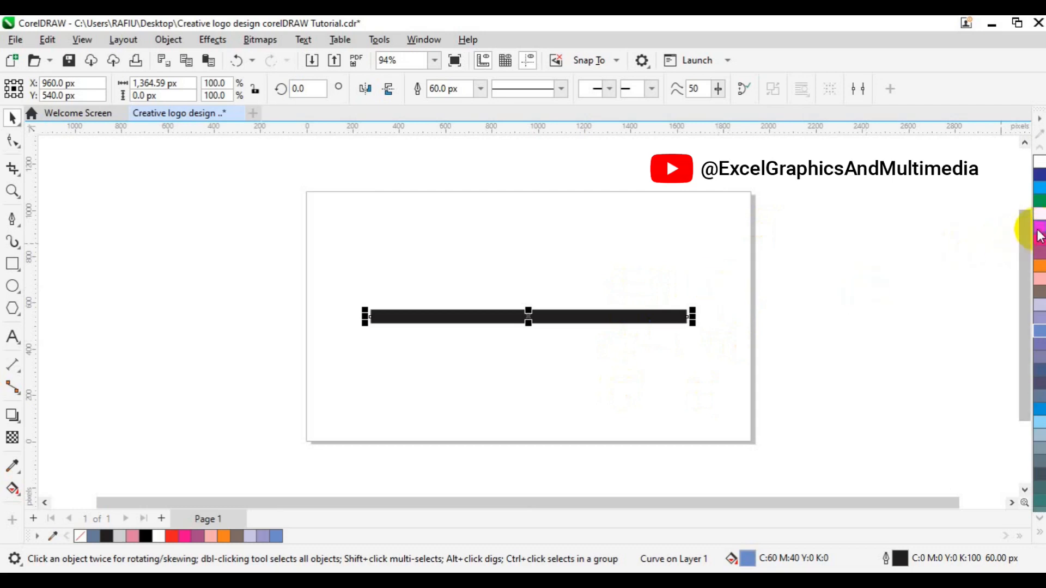
Recolor the line's outline with red, magenta and finally orange (C0 M60 Y100), then deselect it
right_click(1039, 229)
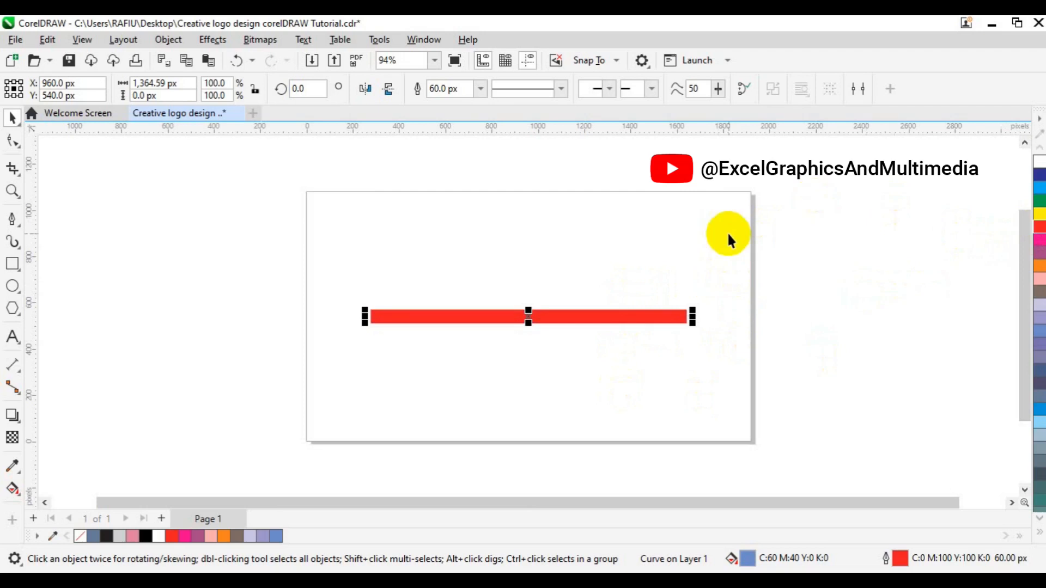
right_click(1040, 243)
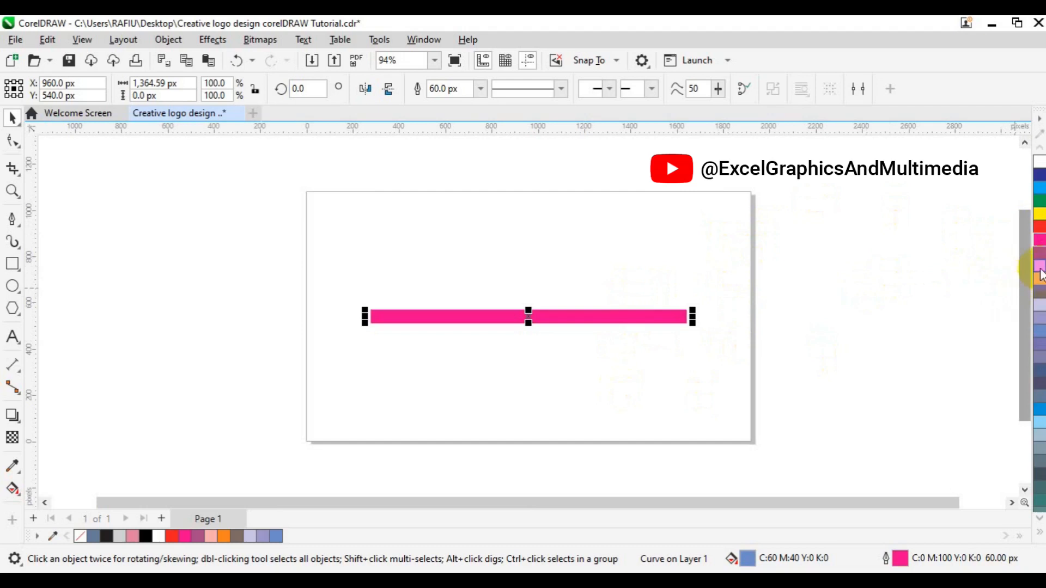
right_click(1040, 268)
click(911, 355)
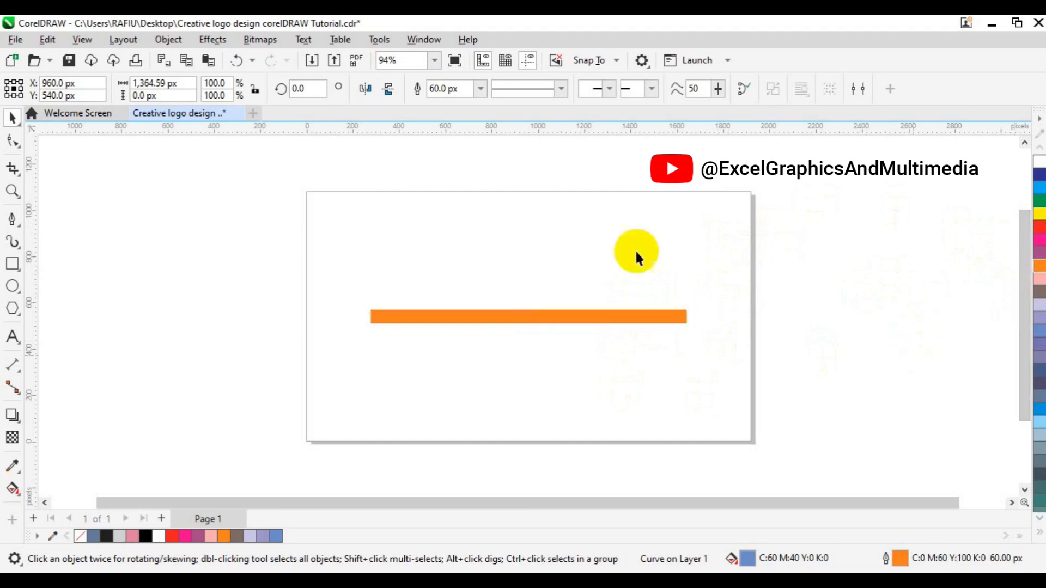
Convert the orange line's outline to an object
click(599, 319)
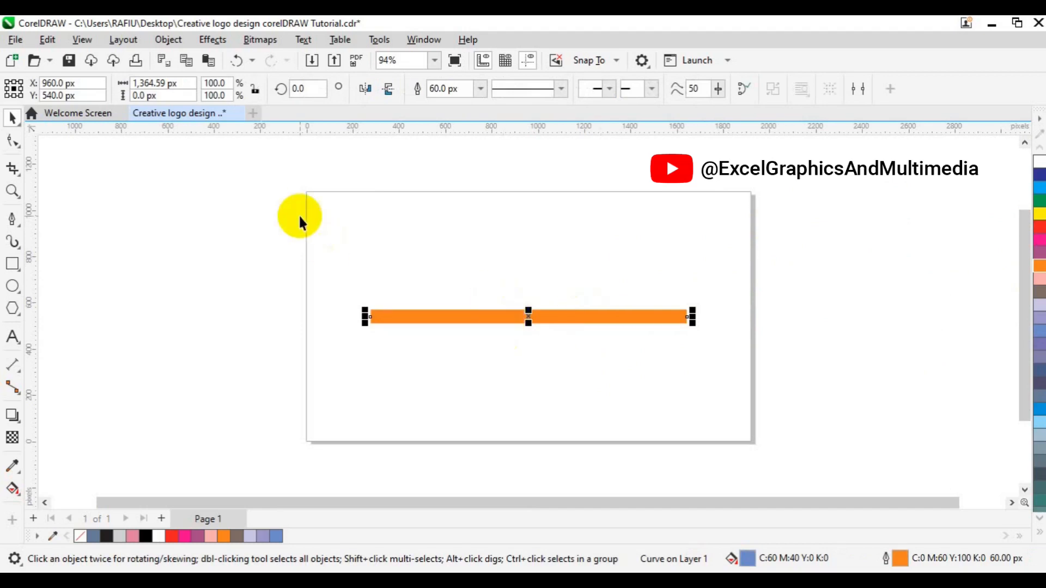
click(163, 40)
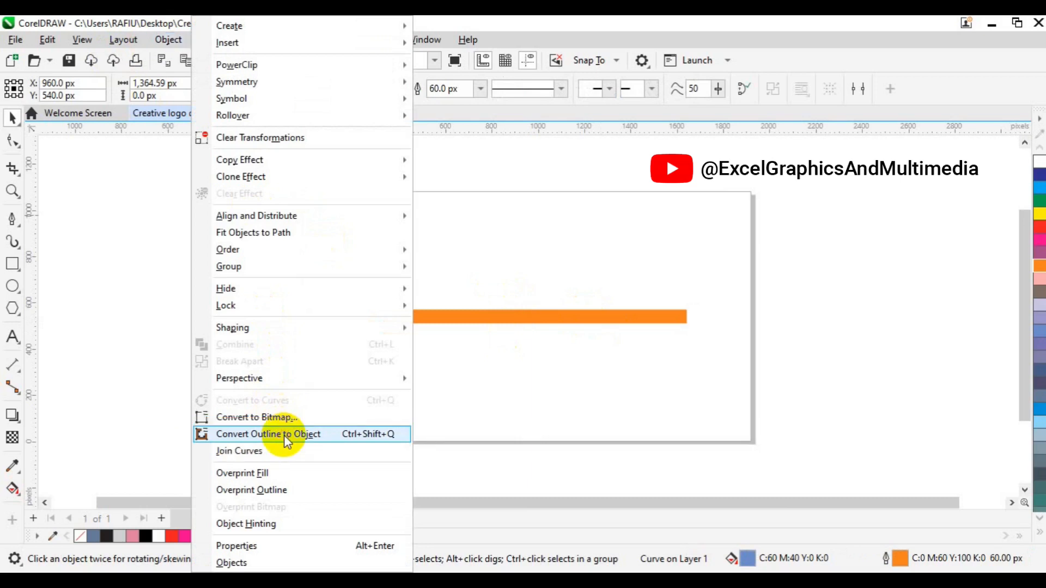
click(284, 434)
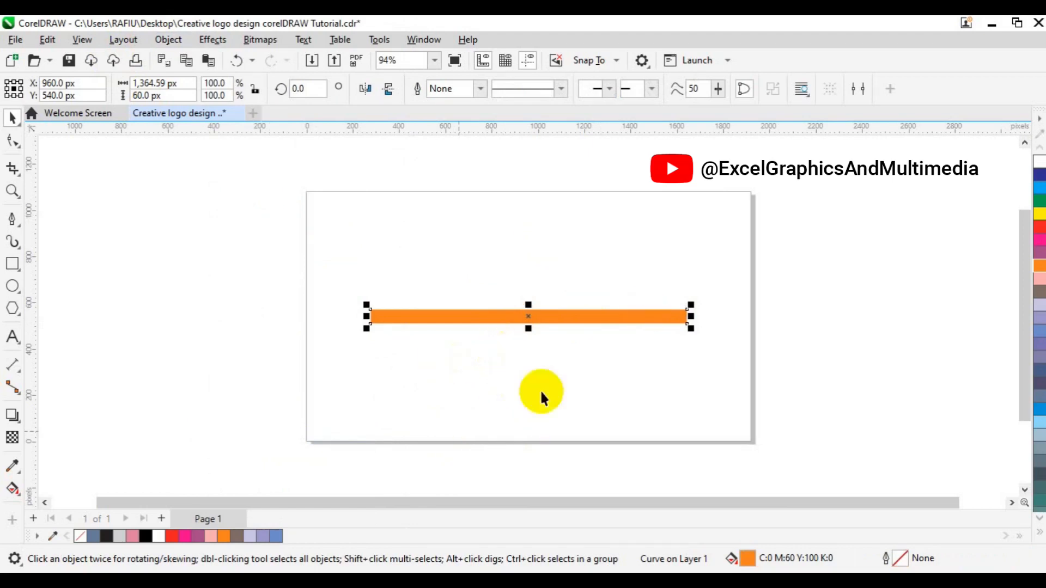
Fill the converted bar with dark blue (C100 M100) and give it a 20 px outline
click(1040, 176)
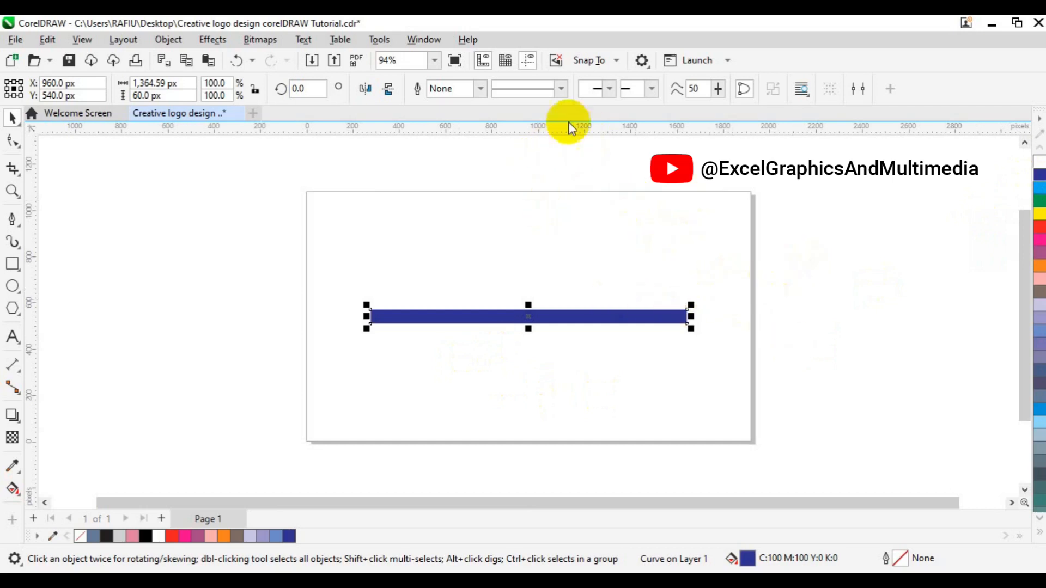
click(483, 91)
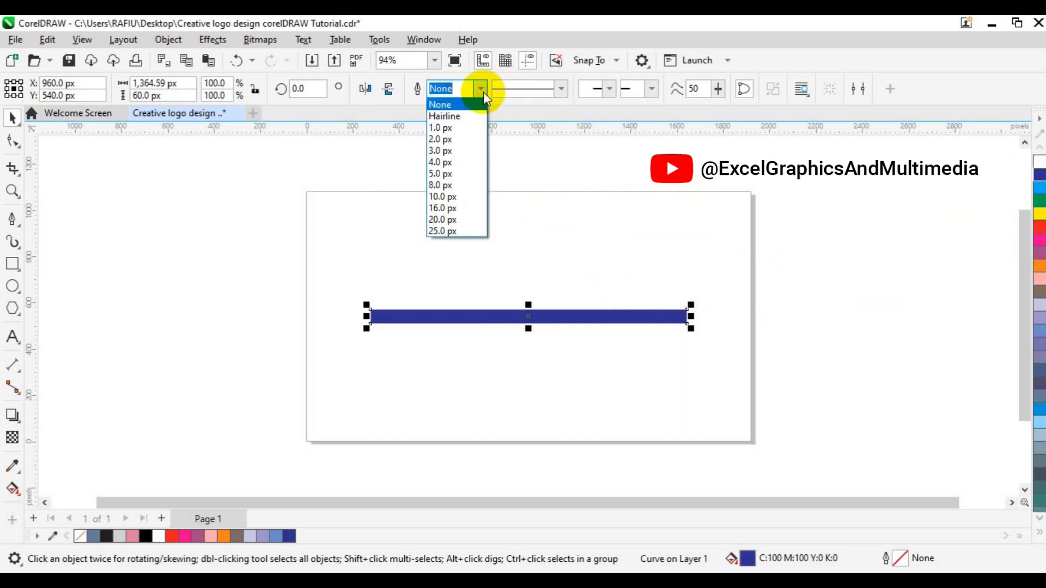
click(479, 219)
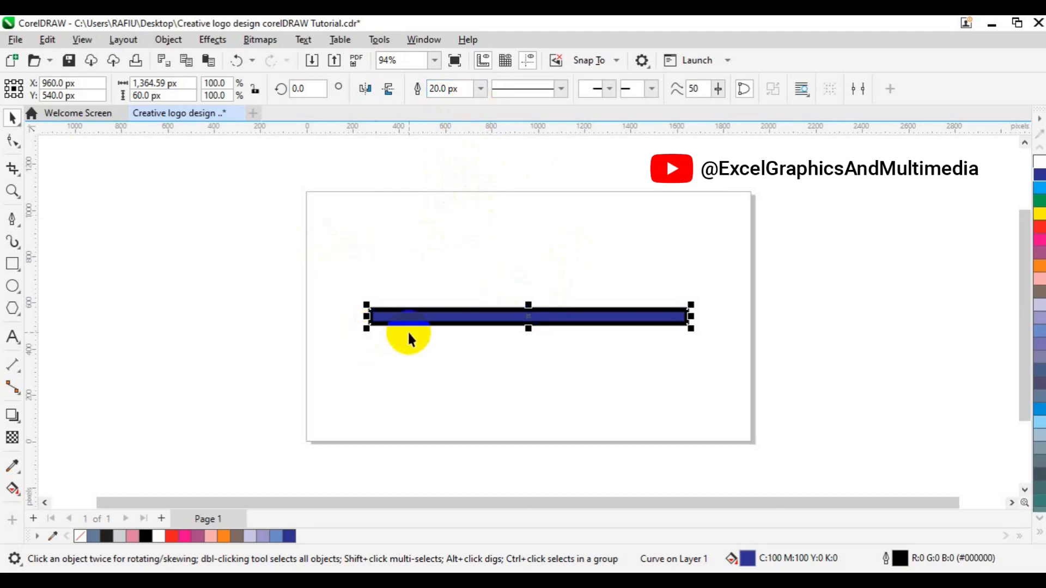
key(z)
click(478, 330)
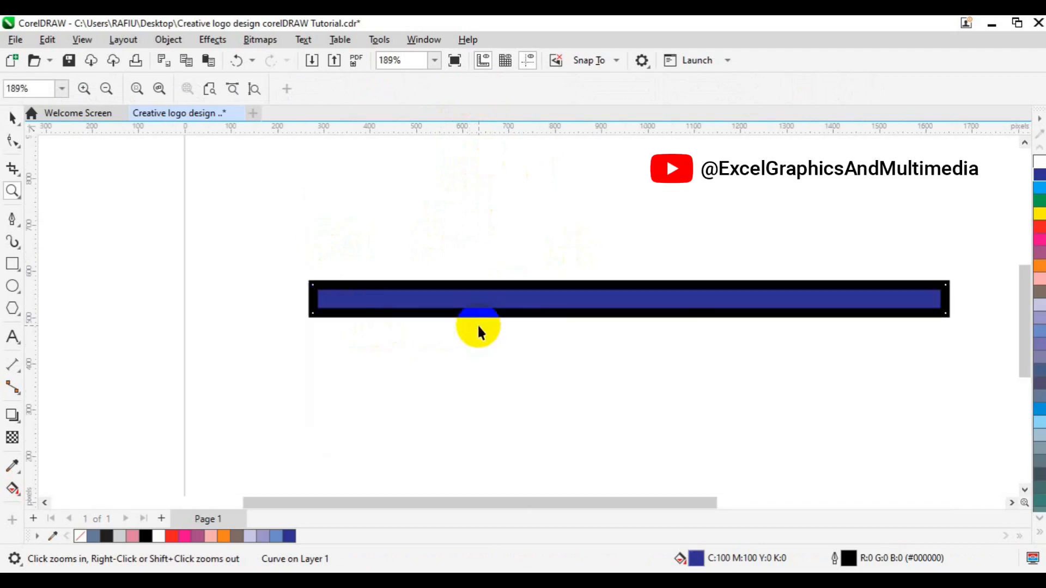
key(space)
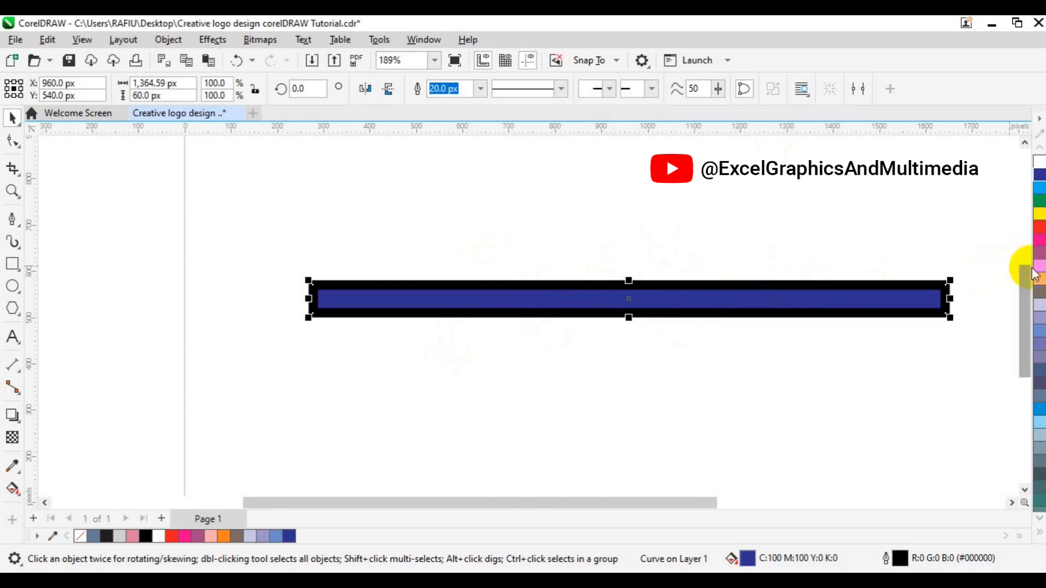
Try an orange fill and red outline on the bar, then apply a dark blue outline and cyan fill
click(1038, 267)
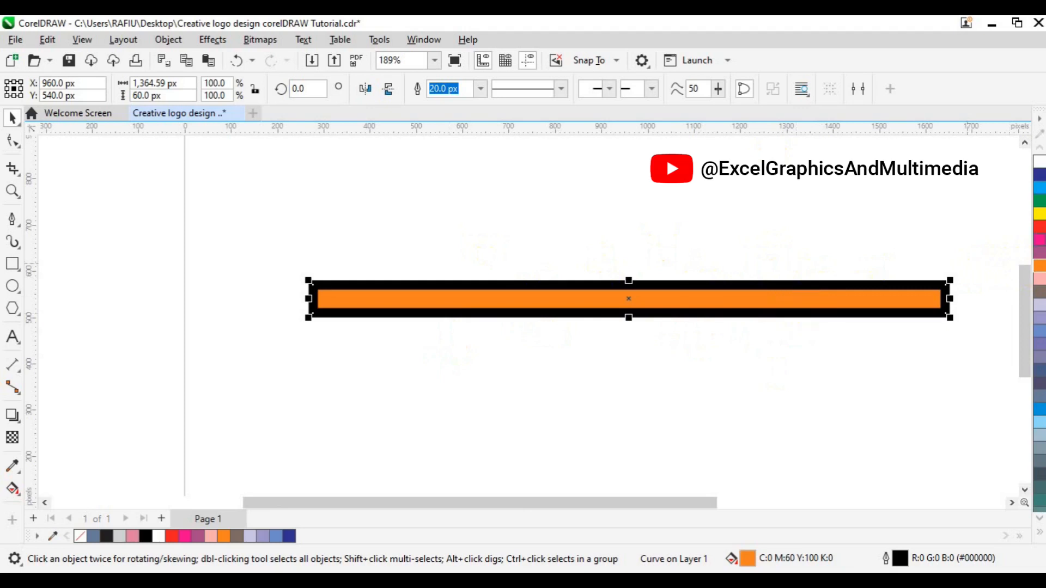
right_click(1039, 228)
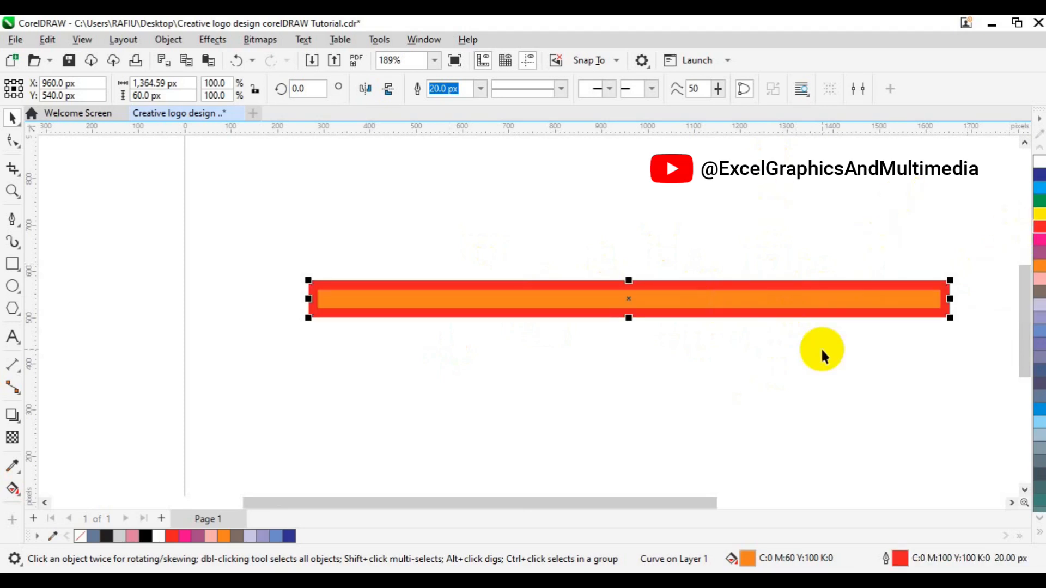
right_click(1040, 180)
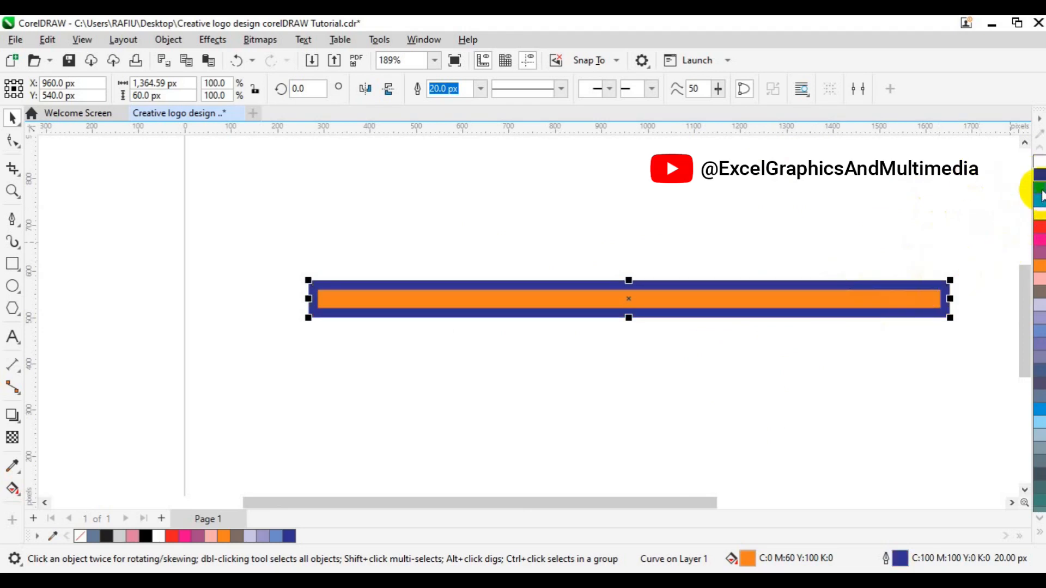
click(1040, 199)
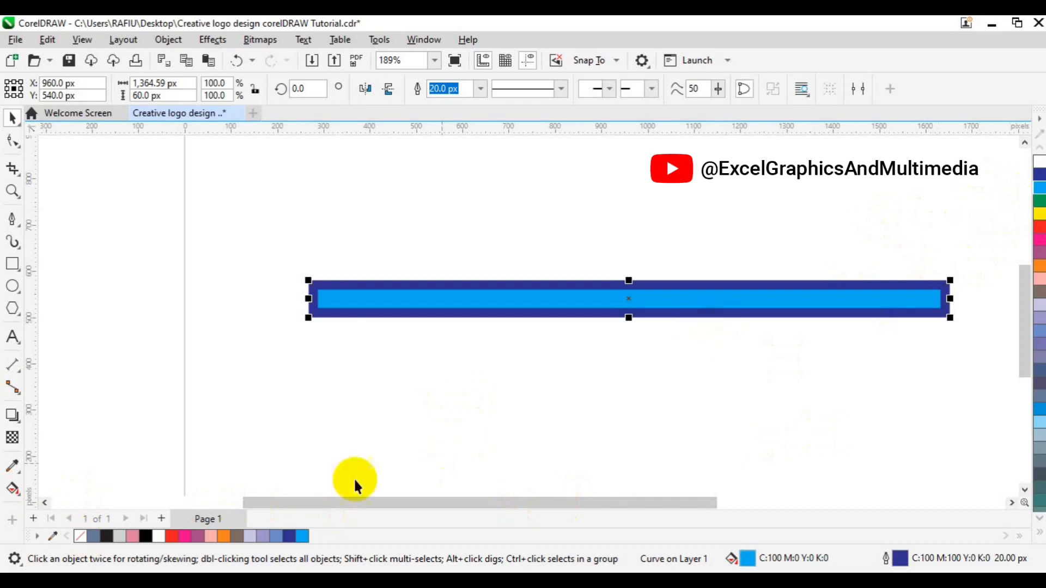
Remove the bar's outline and delete the bar from the page
right_click(82, 537)
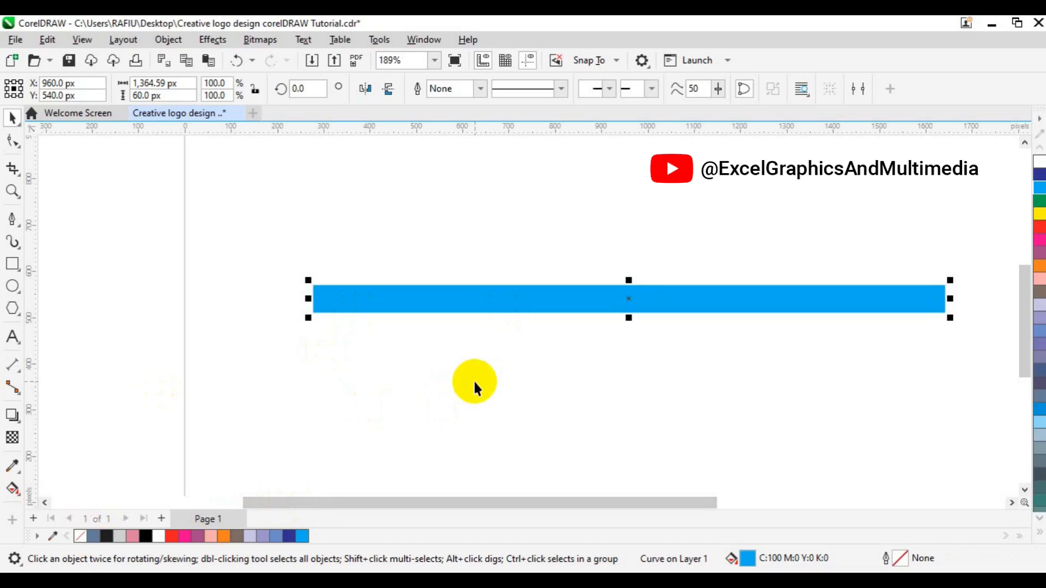
key(Delete)
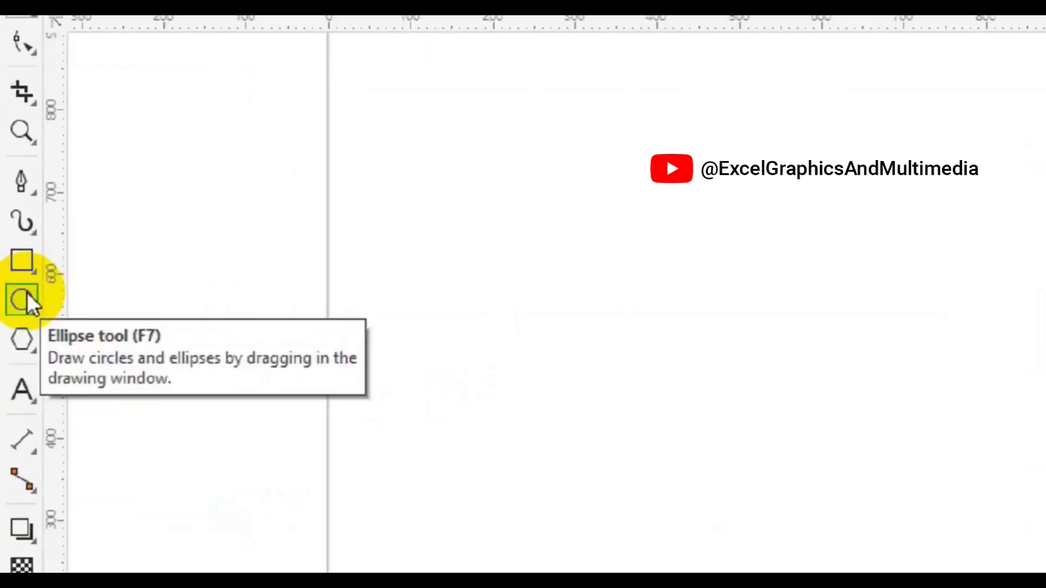
Draw a circle about 348 px in diameter on the page and fill it with red (M100 Y100)
click(13, 282)
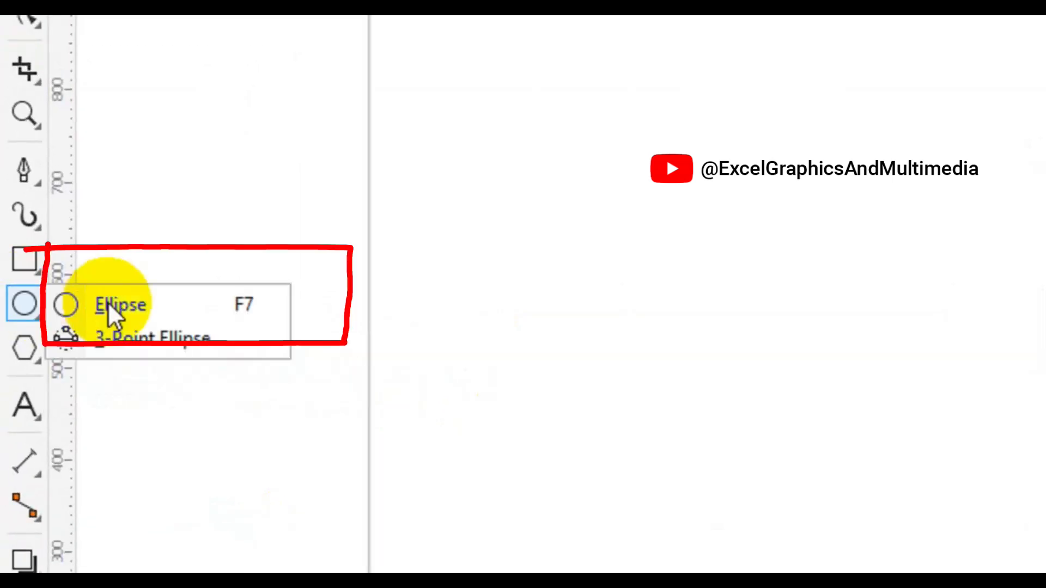
click(107, 302)
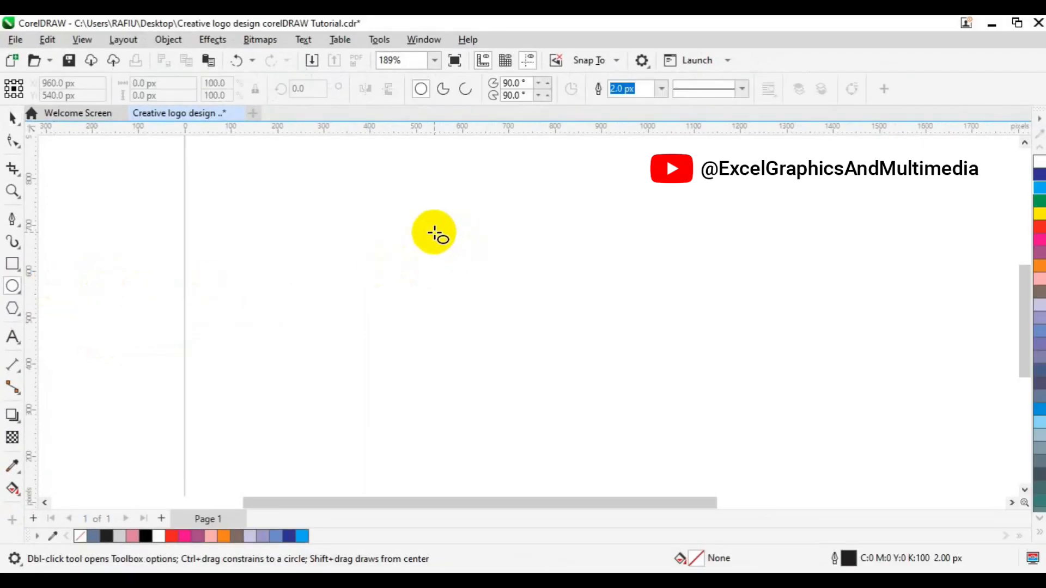
drag(434, 233, 595, 341)
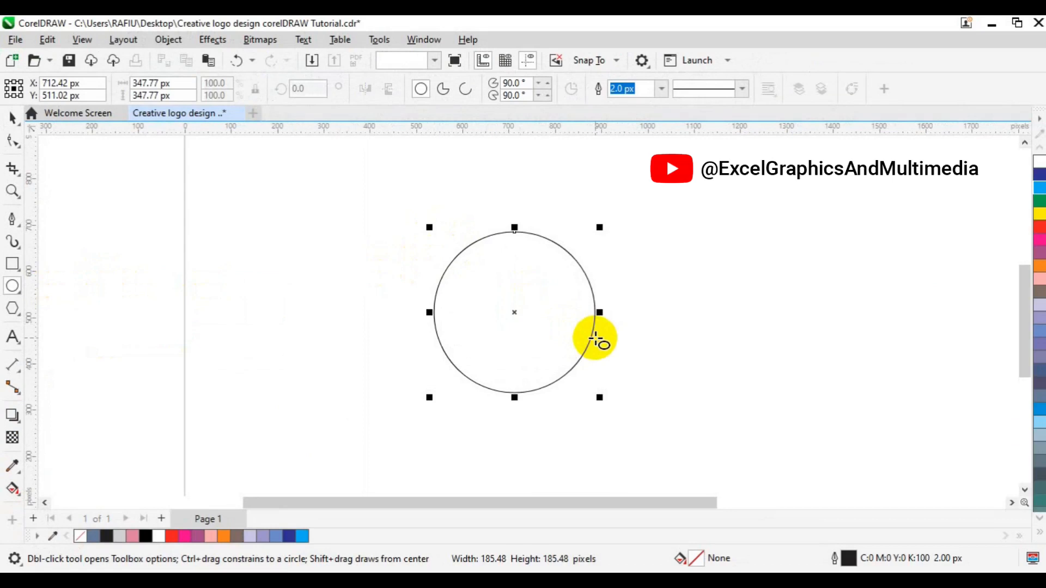
key(space)
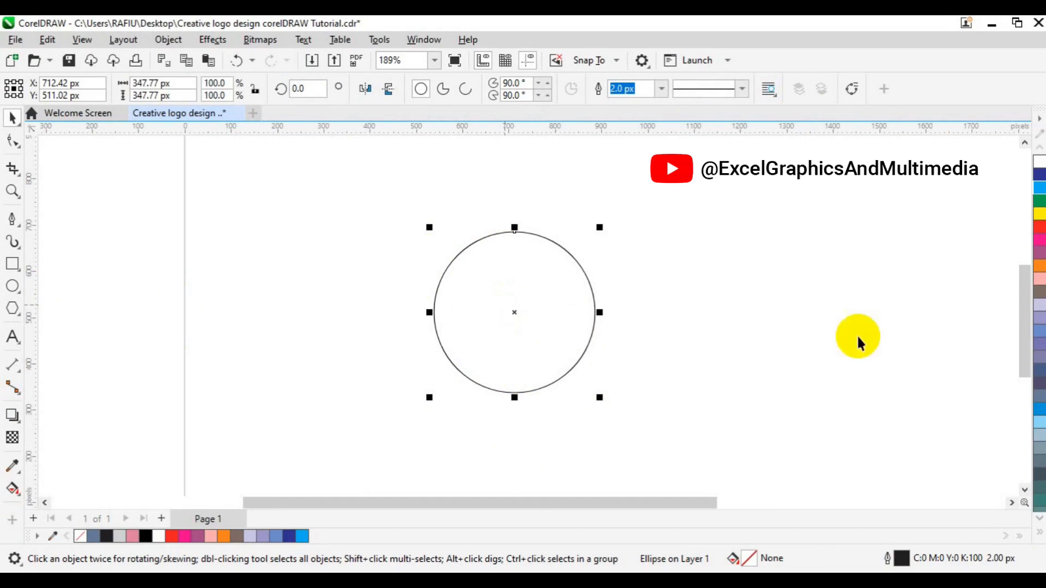
click(1039, 226)
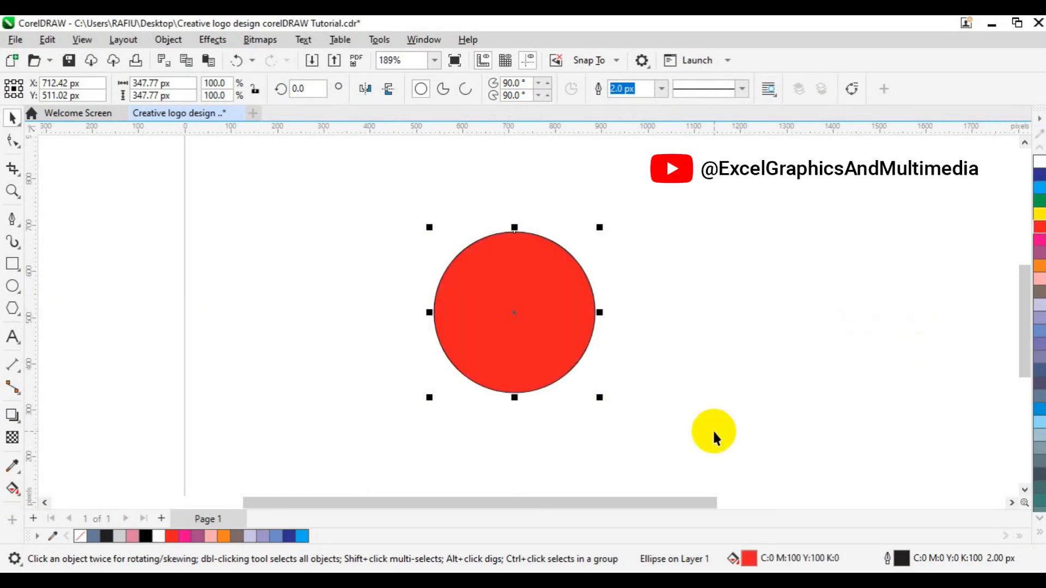
Give the circle a 20 px magenta (M100) outline, and delete the circle from the page
click(661, 89)
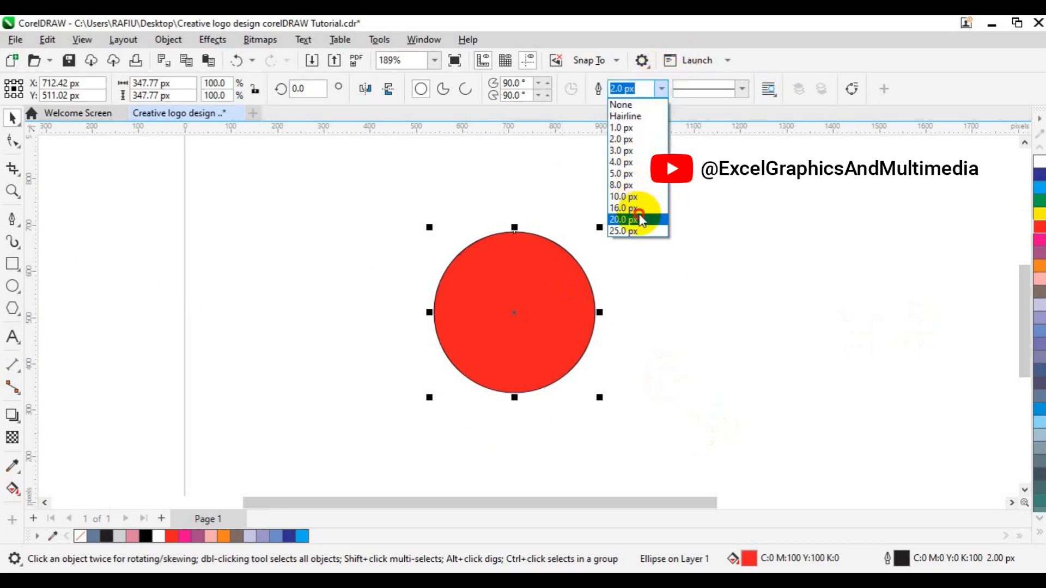
click(637, 217)
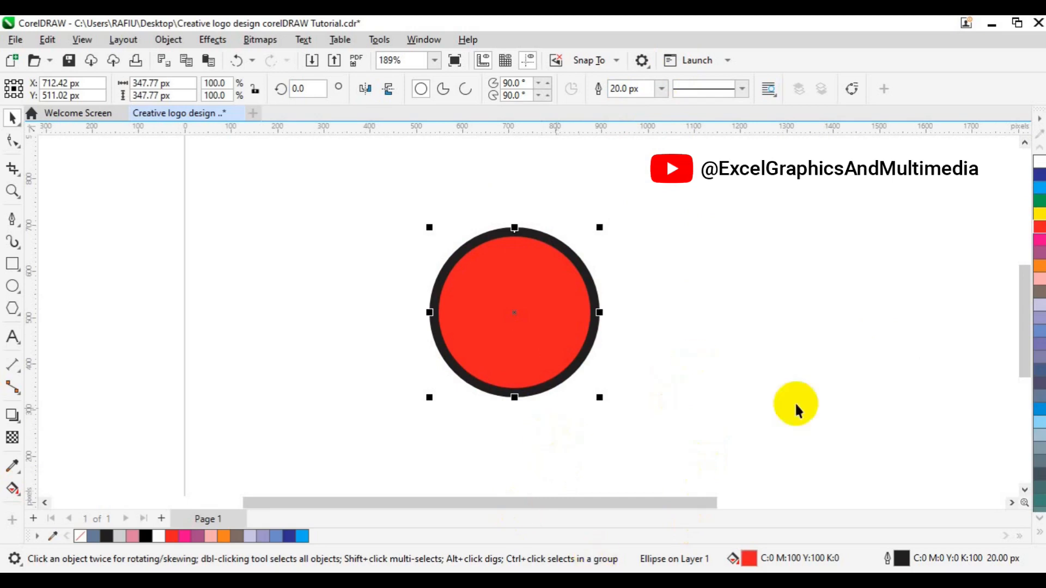
right_click(1040, 241)
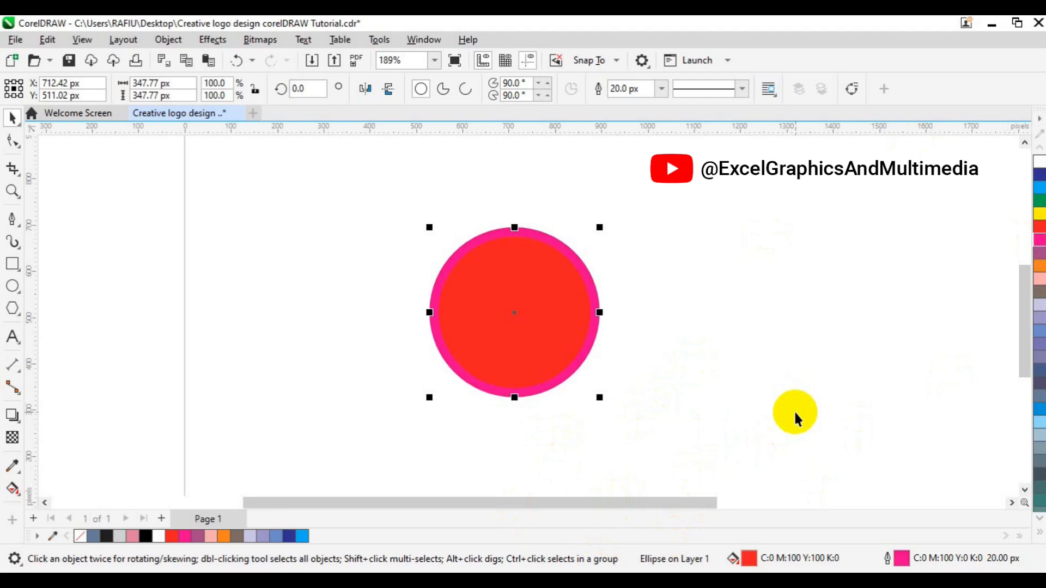
key(Delete)
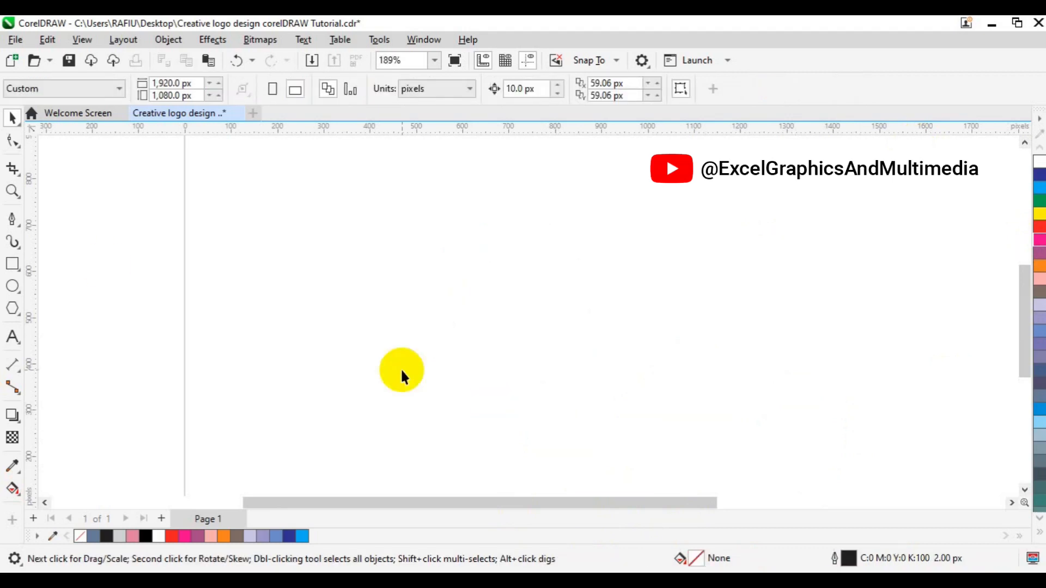
Draw a straight horizontal line about 901 px long with the Pen tool
click(14, 218)
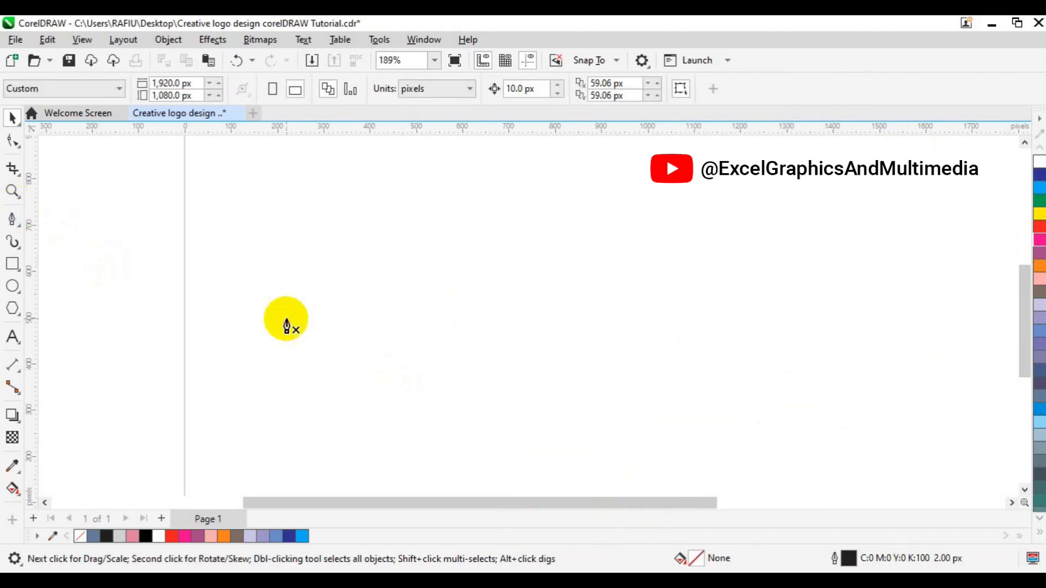
click(336, 297)
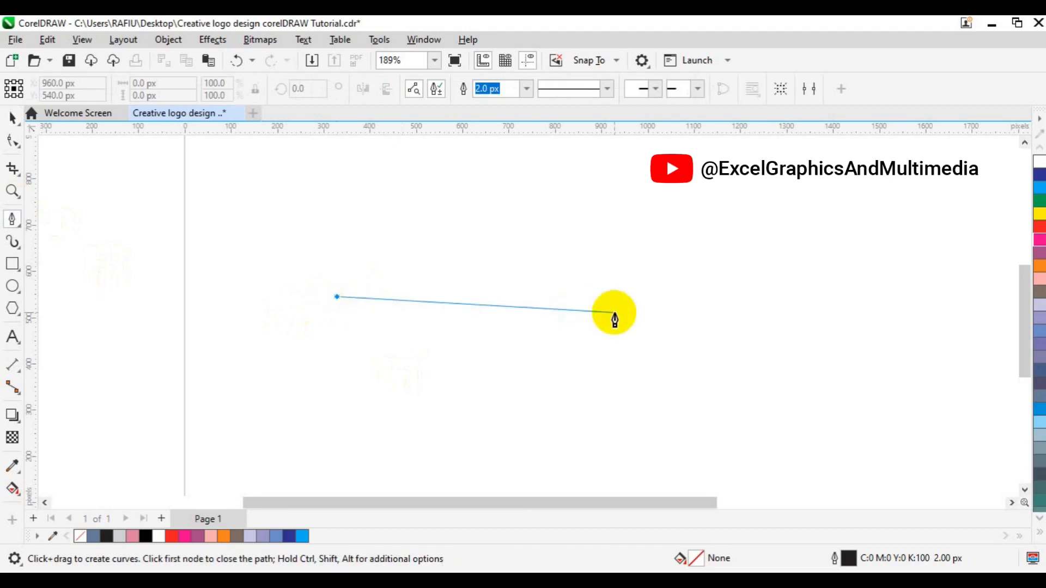
click(753, 297)
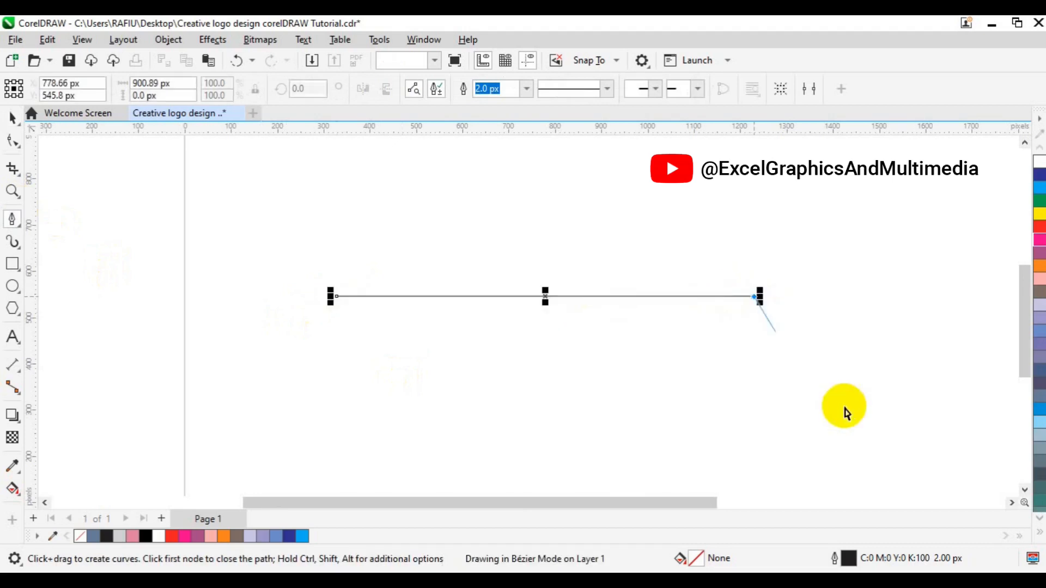
key(Escape)
key(Escape)
key(space)
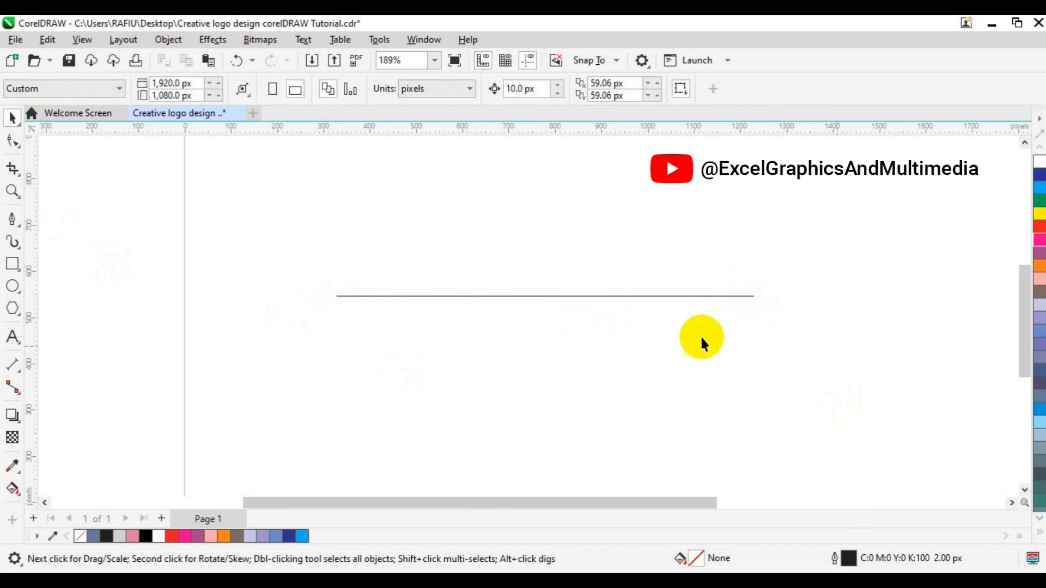
Set the horizontal line's outline width to 60 px
click(660, 297)
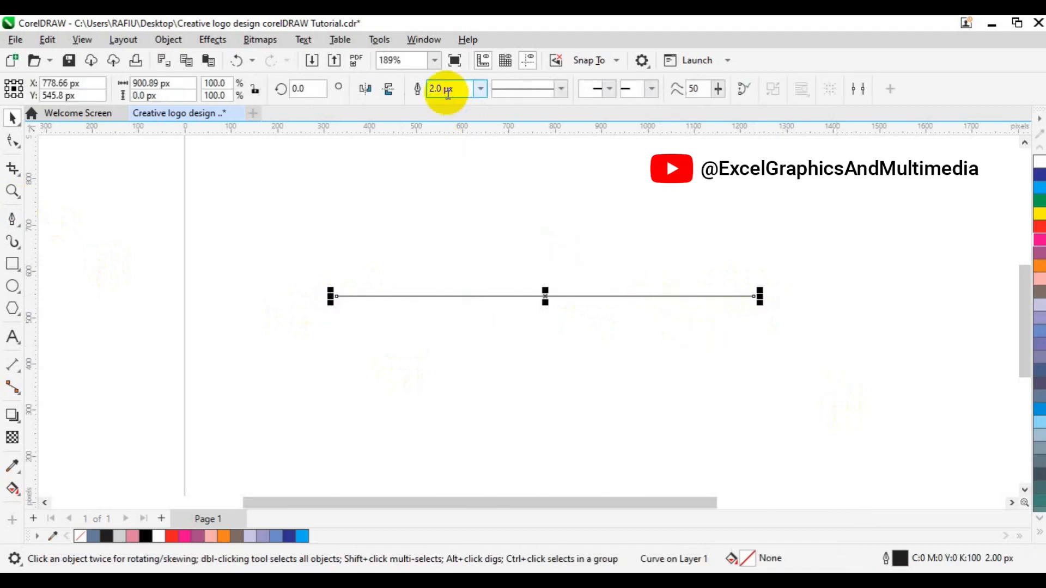
click(448, 93)
text(60)
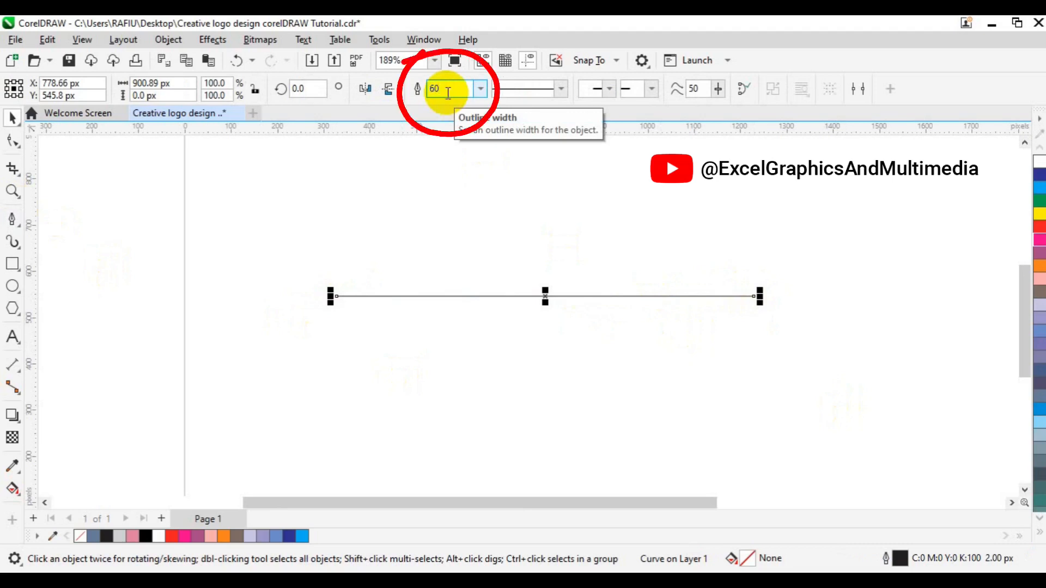
key(Return)
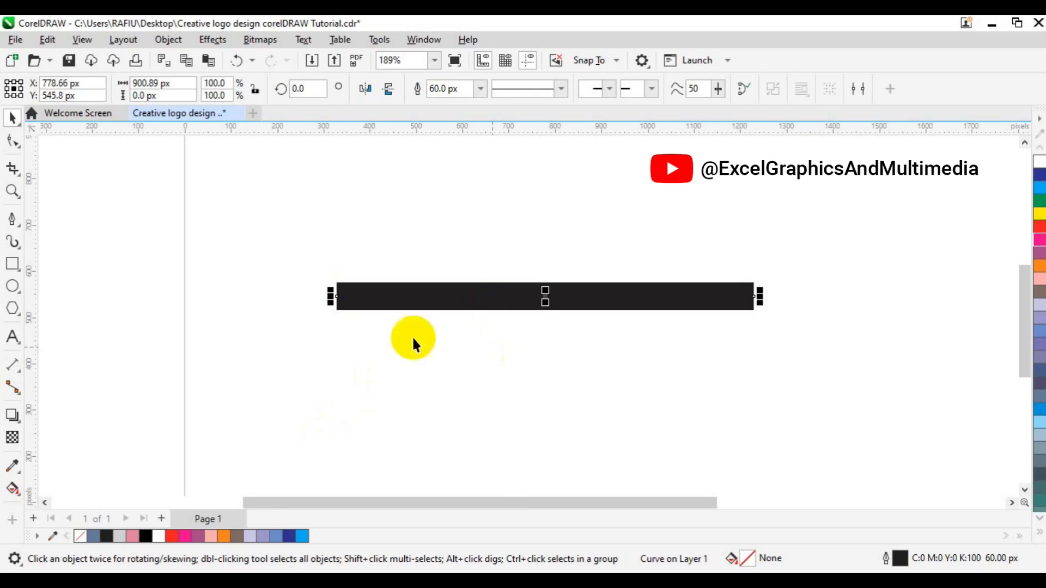
Try an interactive fountain fill on the thick line, with its end colour set to red (C13 M100 Y100 K5)
click(16, 496)
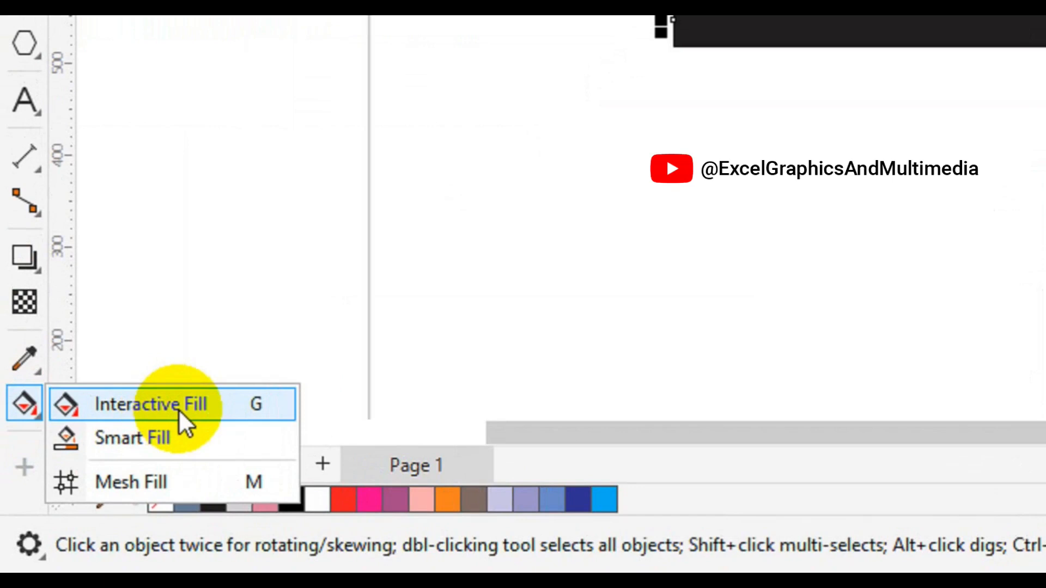
click(178, 410)
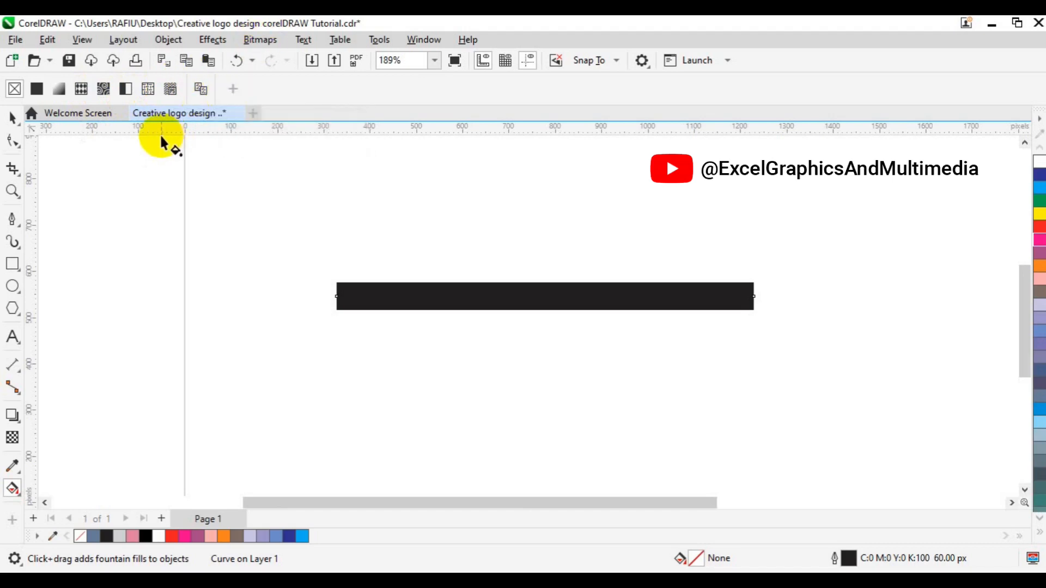
click(61, 94)
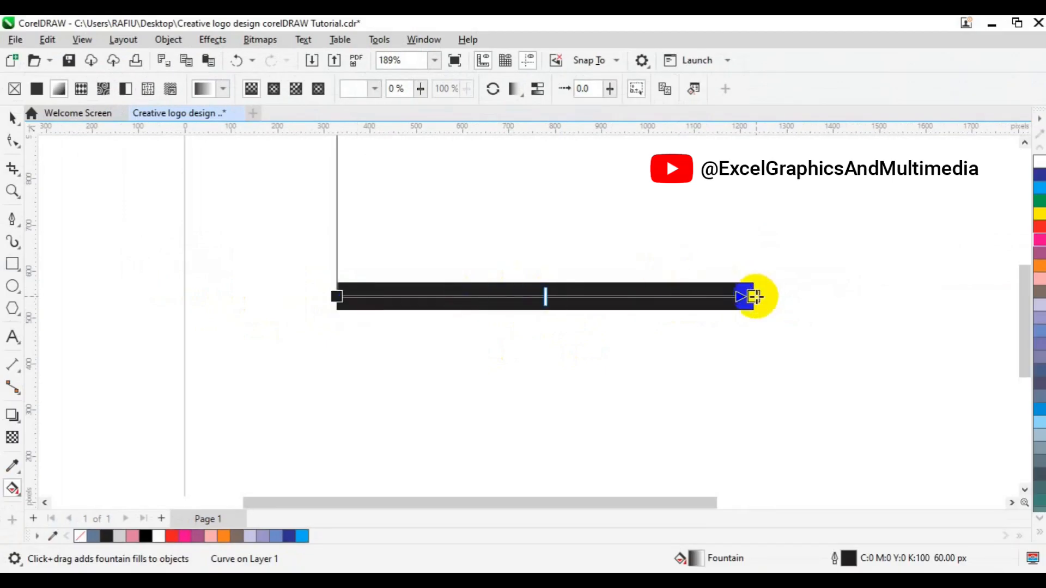
click(753, 297)
click(727, 315)
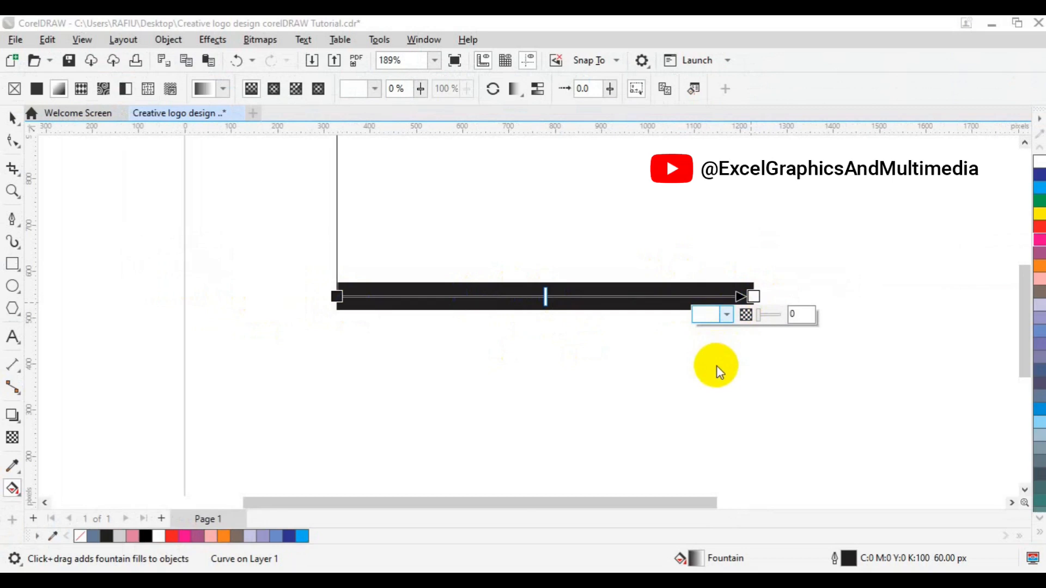
click(770, 430)
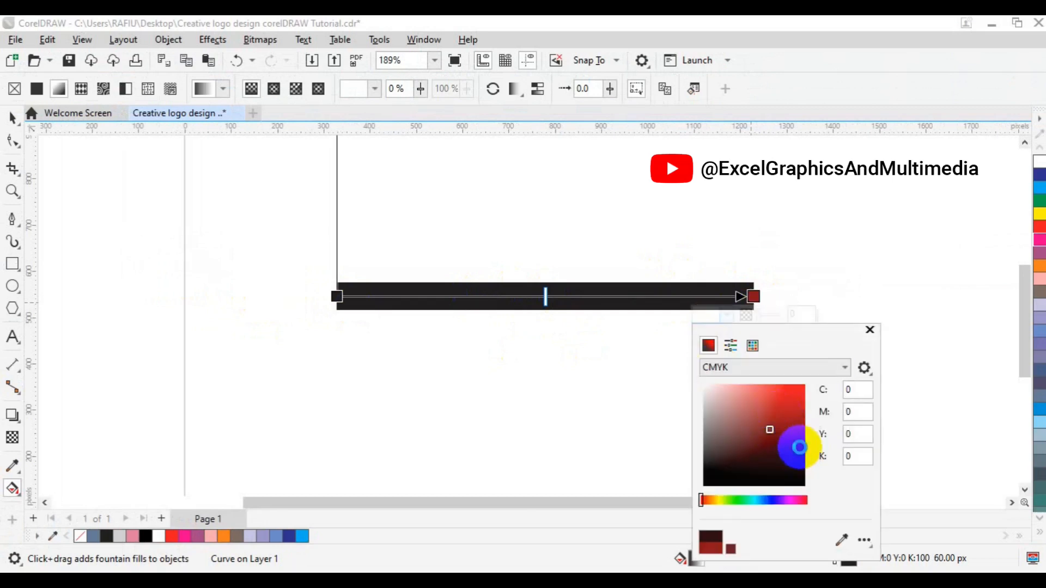
drag(794, 431, 791, 412)
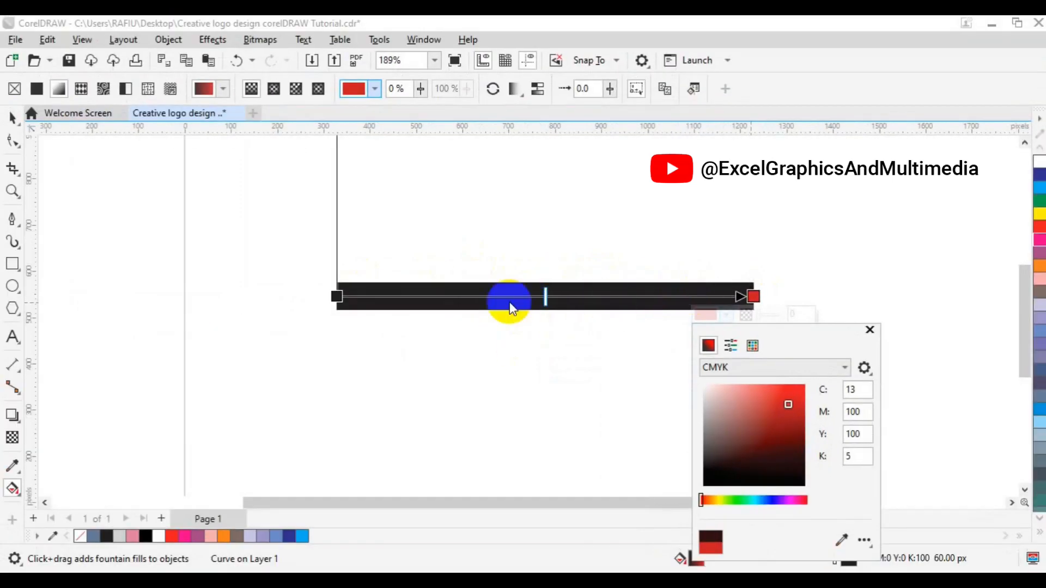
click(11, 123)
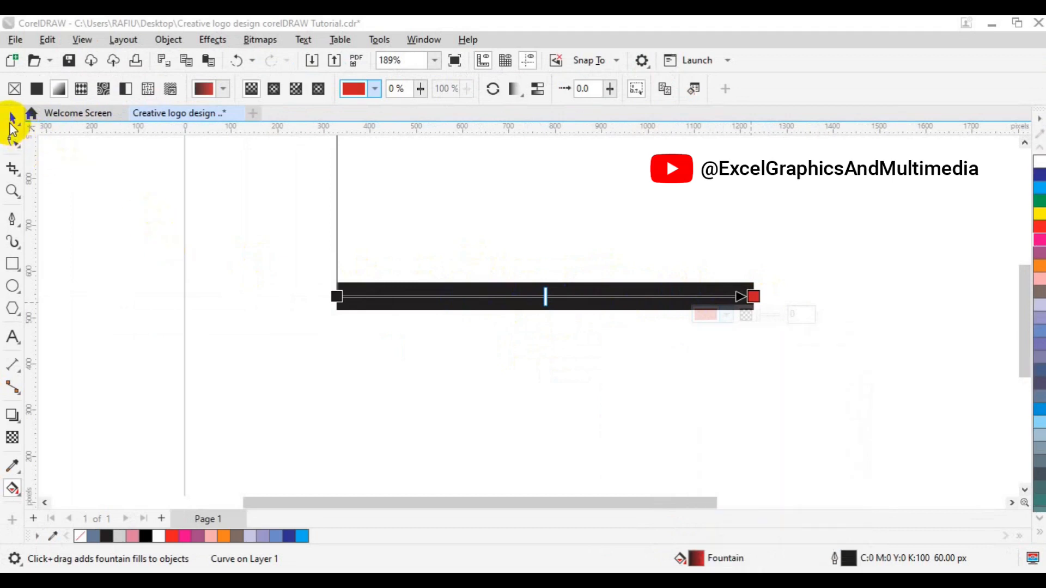
click(11, 121)
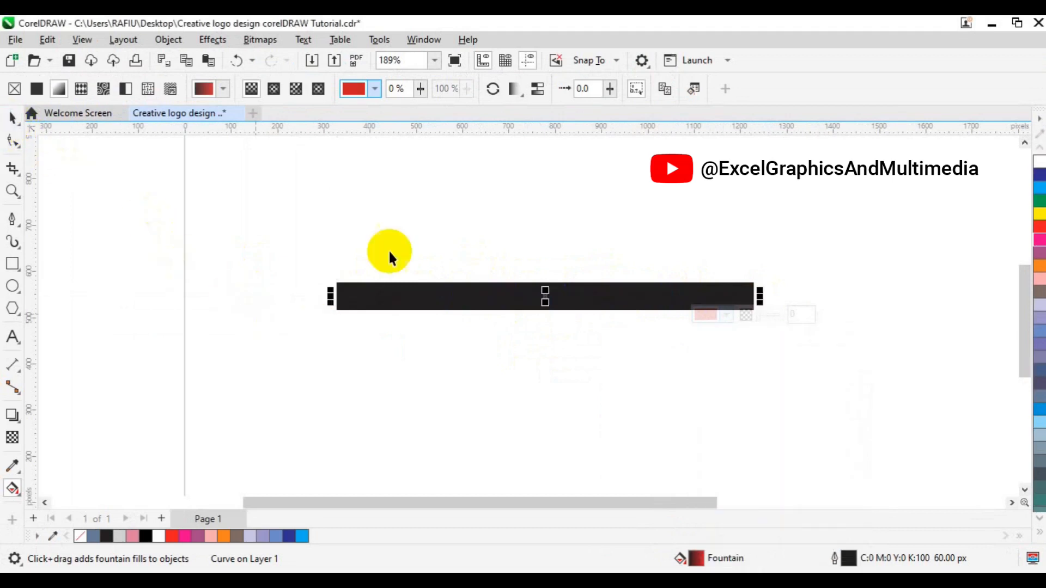
key(space)
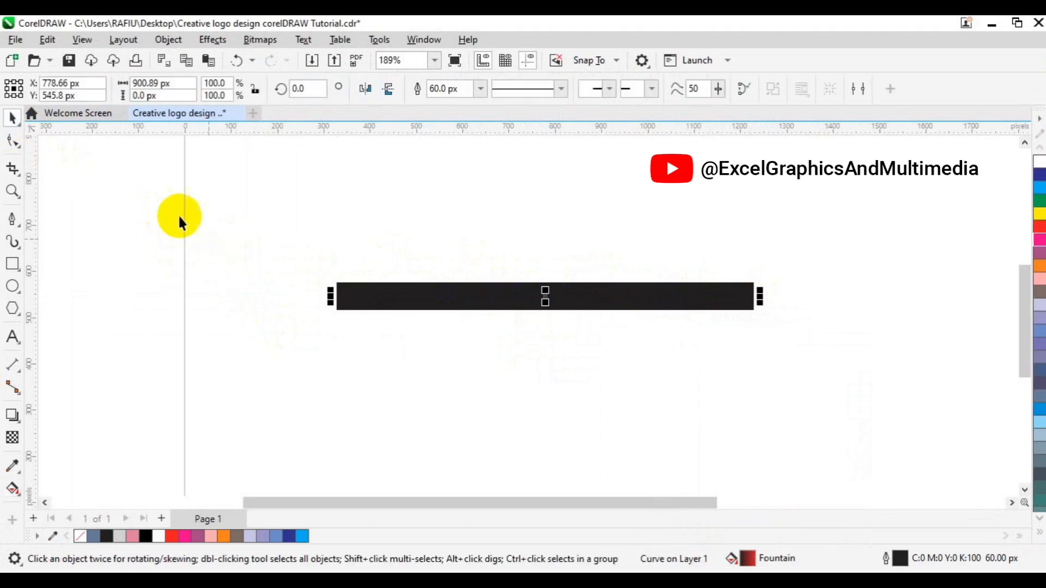
Convert the thick line's outline to an object
click(161, 44)
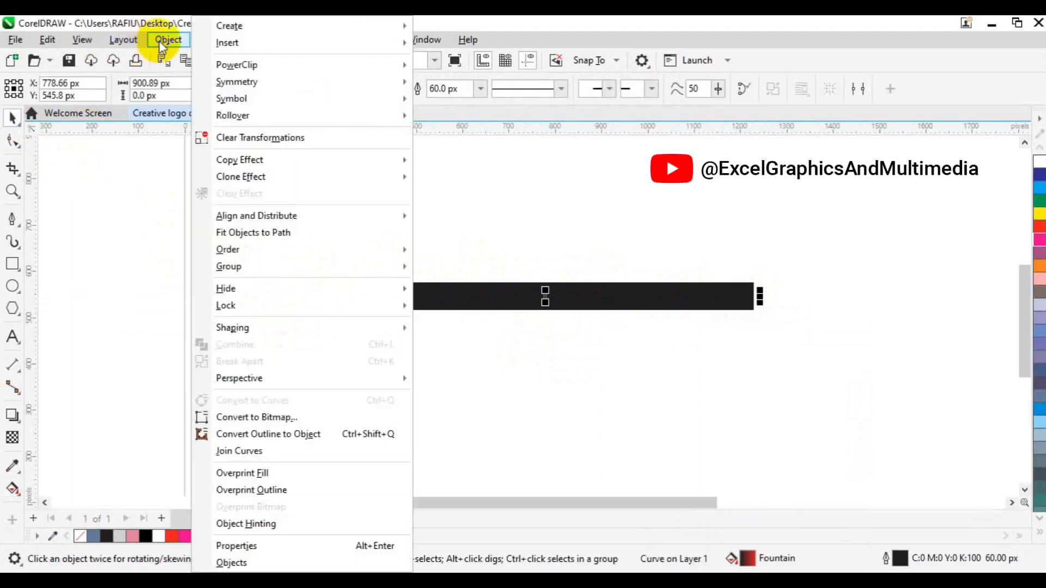
click(276, 439)
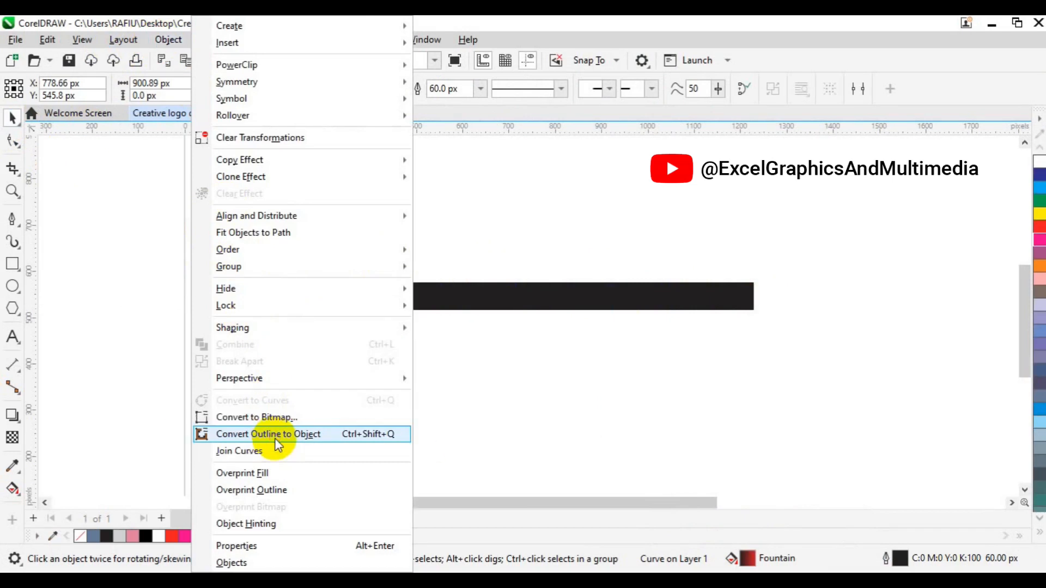
click(299, 435)
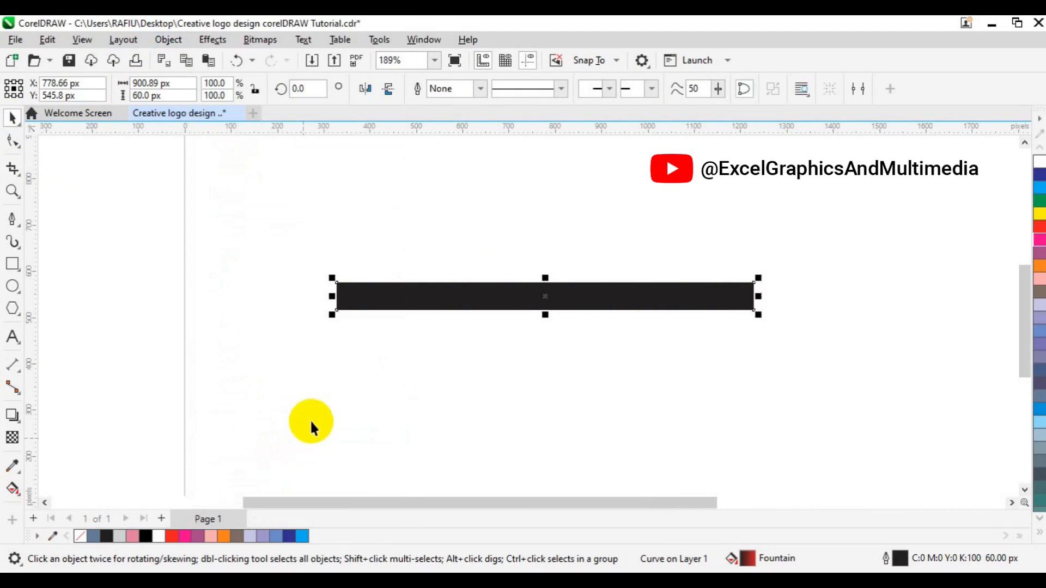
Apply an interactive fountain fill to the converted bar
click(12, 492)
click(65, 491)
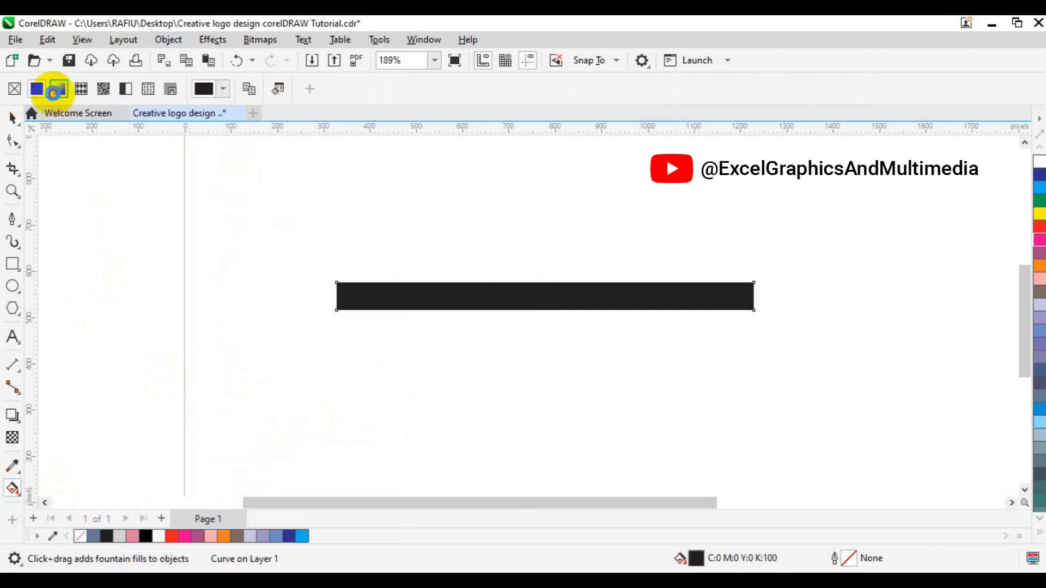
click(57, 93)
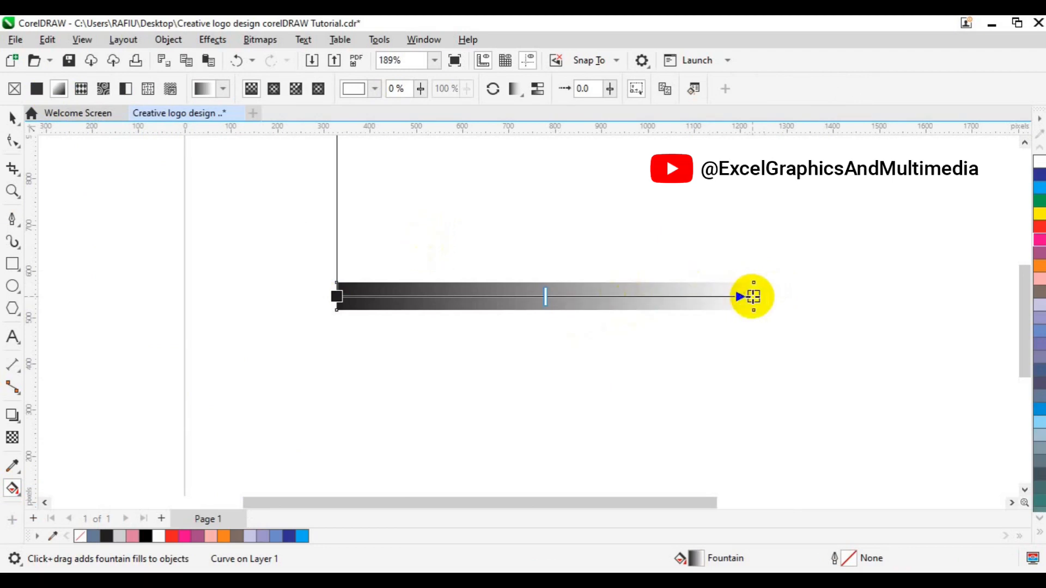
Set the end colour of the bar's fountain fill to yellow, sampled from the colour palette
click(753, 297)
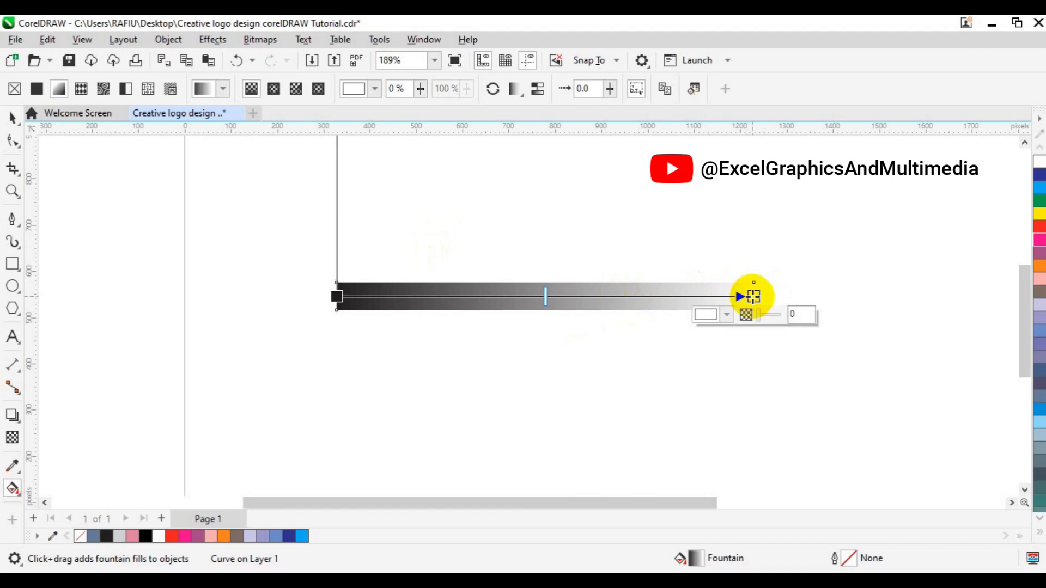
click(730, 314)
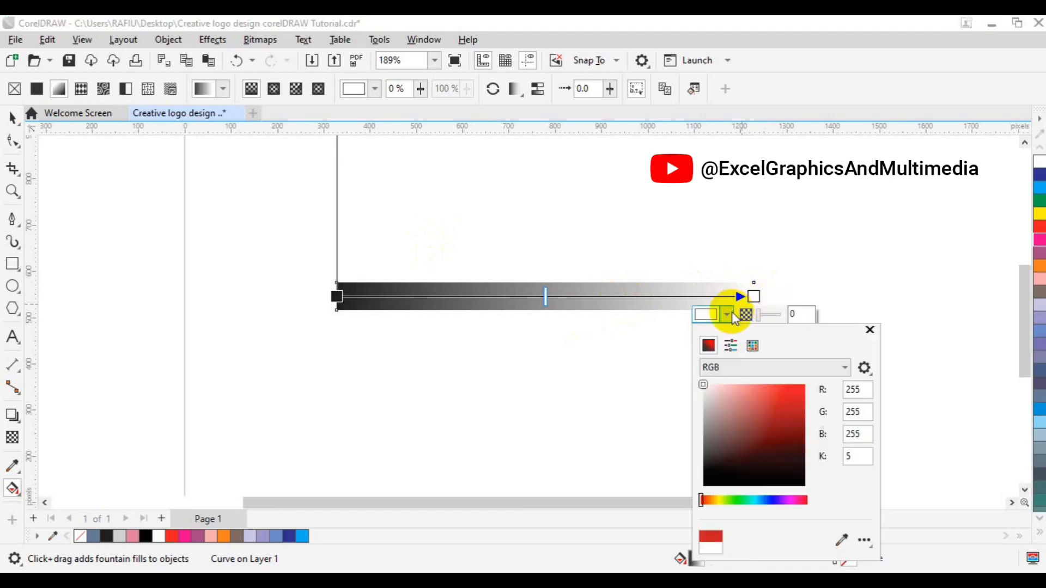
click(779, 405)
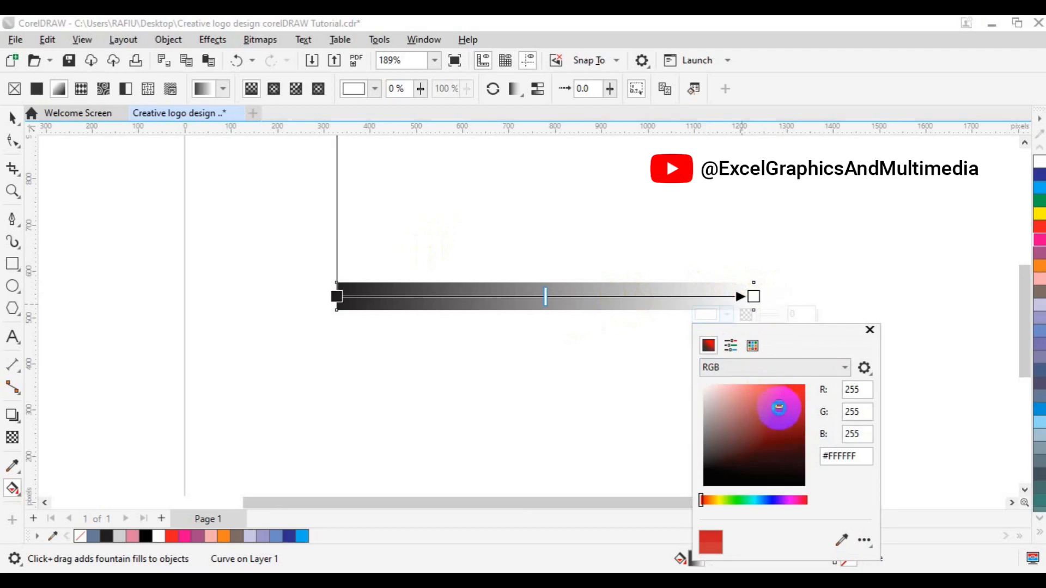
drag(780, 404, 779, 423)
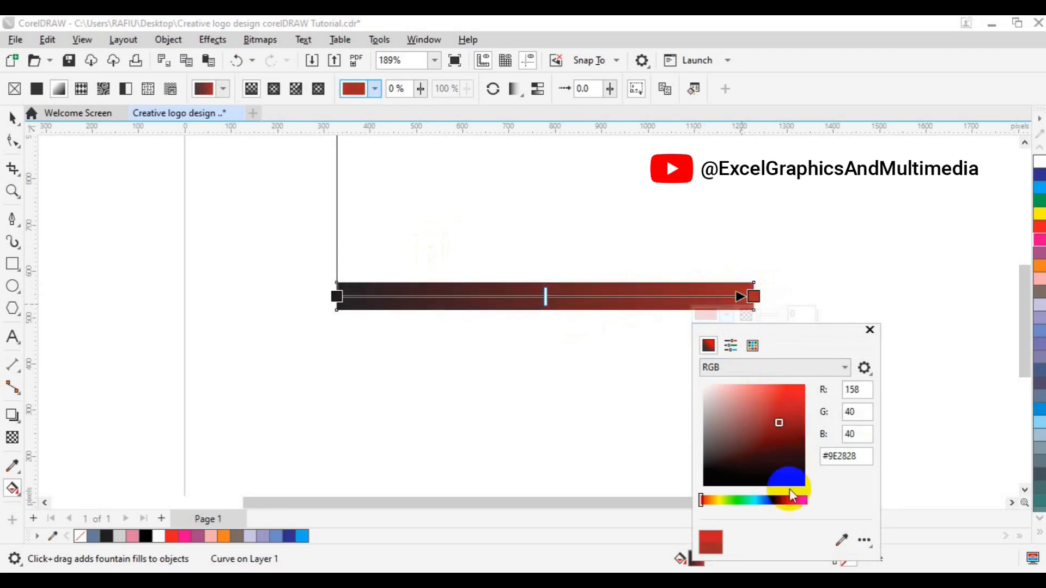
click(842, 541)
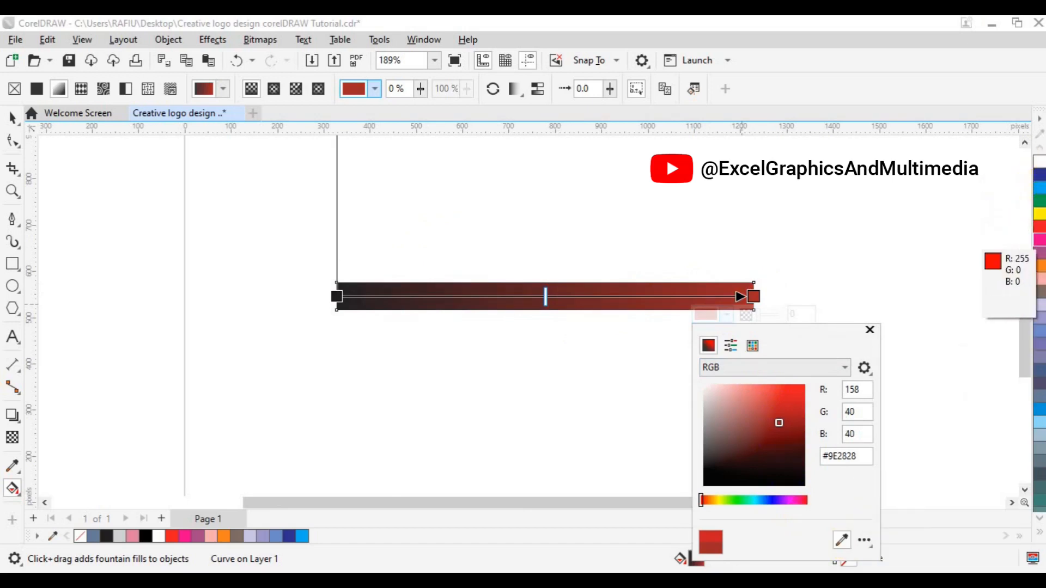
click(1043, 216)
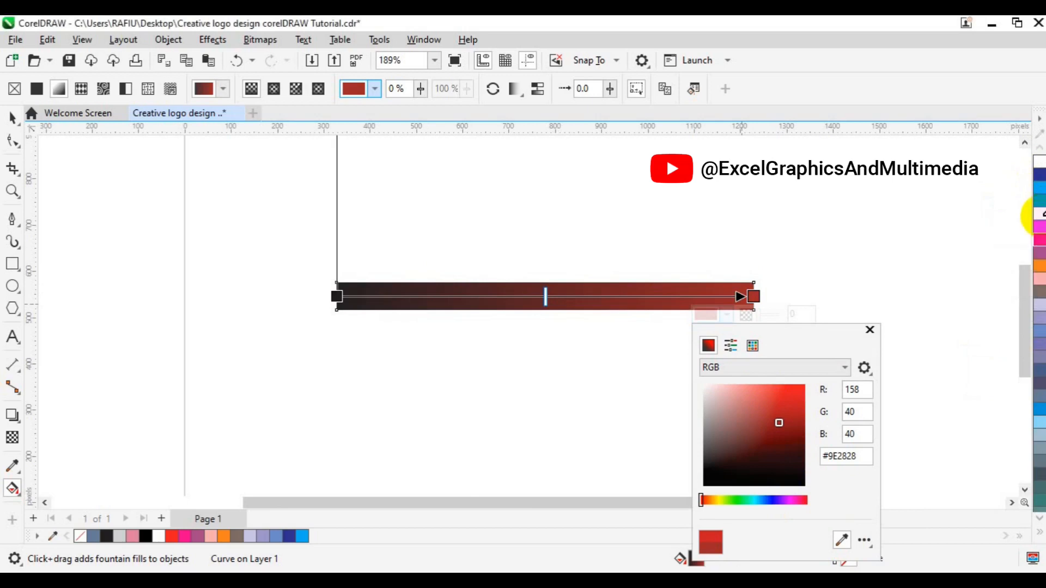
click(1040, 214)
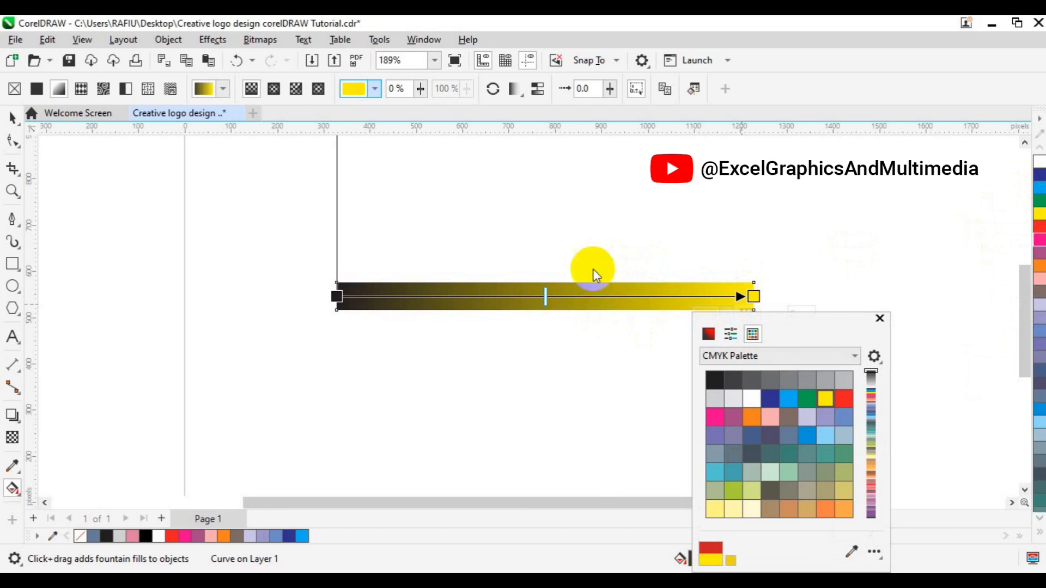
Try a pinkish red (C0 M100 Y49 K0) as the start colour of the bar's fountain fill
click(337, 298)
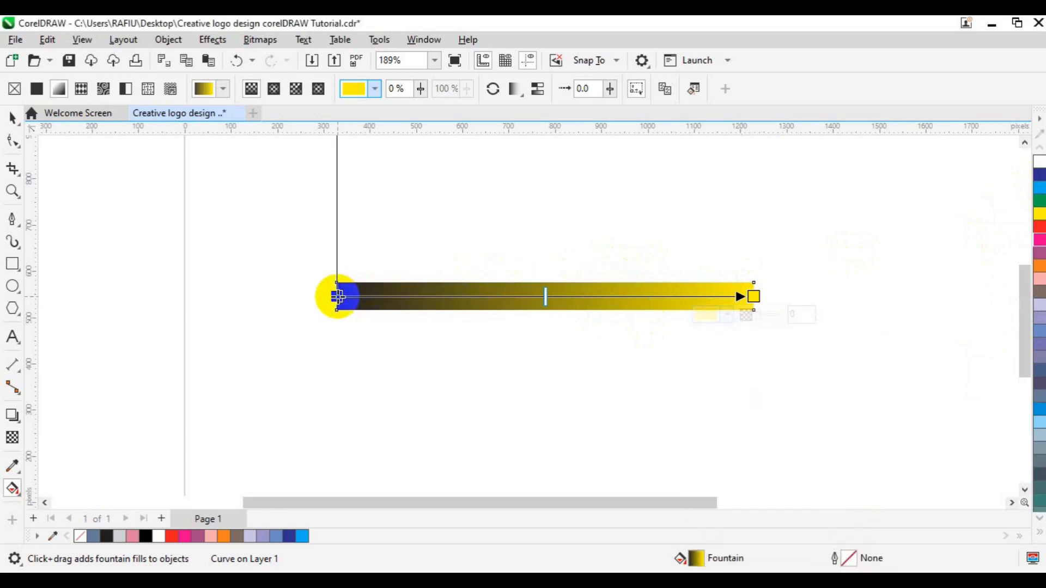
click(337, 297)
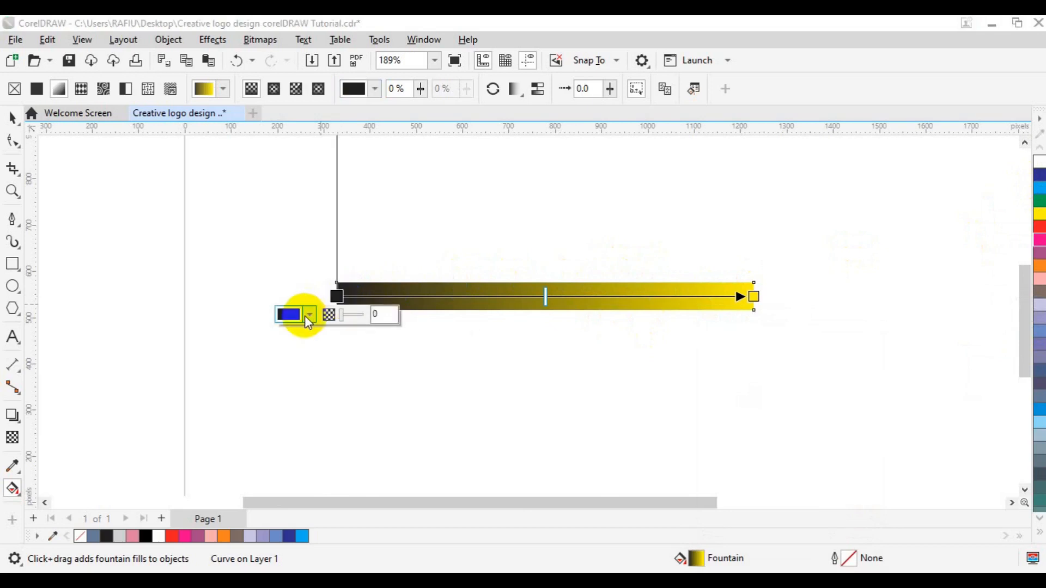
click(309, 316)
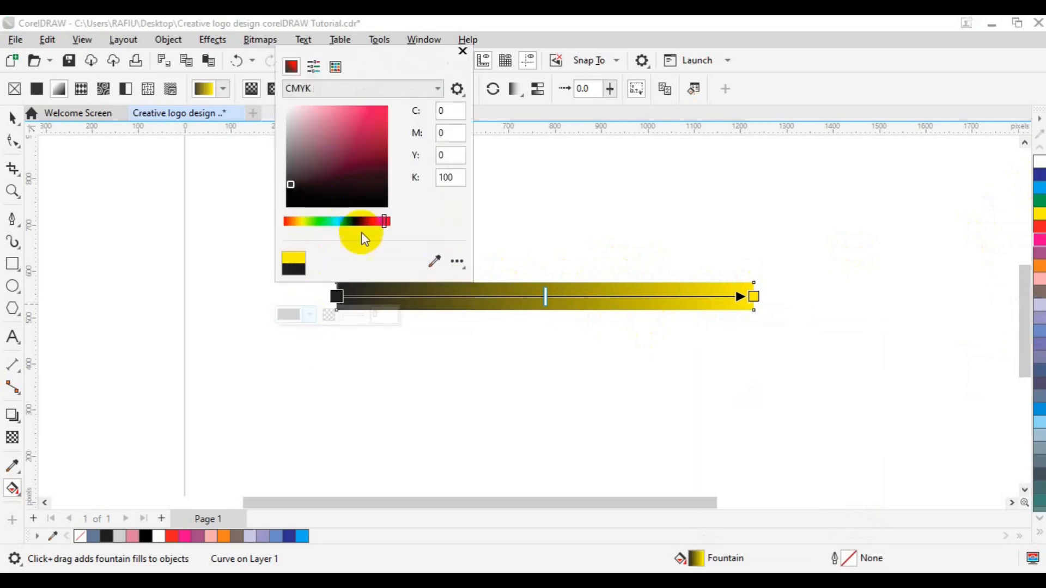
click(359, 176)
click(377, 134)
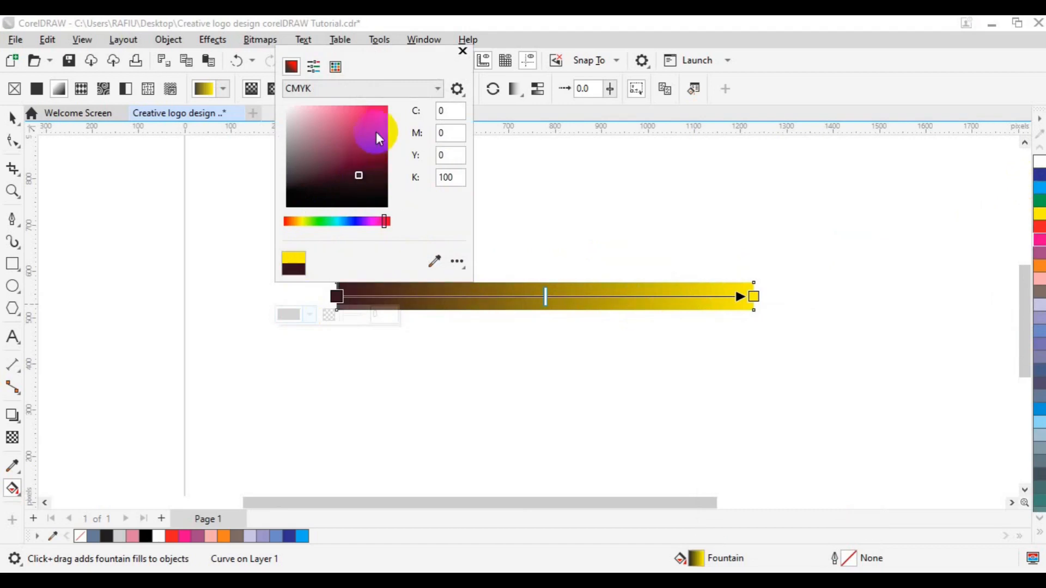
drag(378, 137, 379, 109)
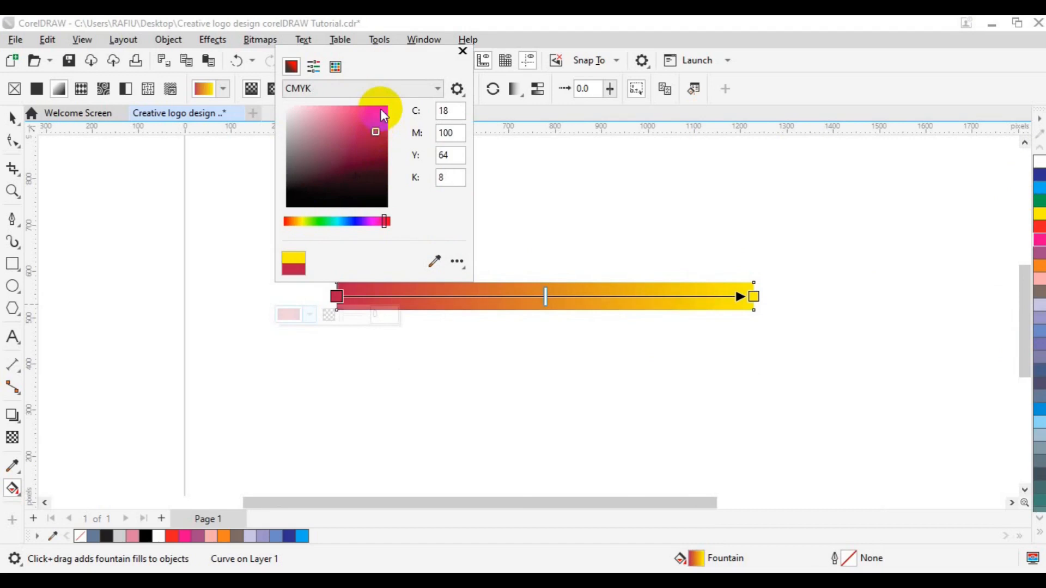
Set the start colour of the bar's fountain fill to dark blue, sampled from the colour palette
click(462, 131)
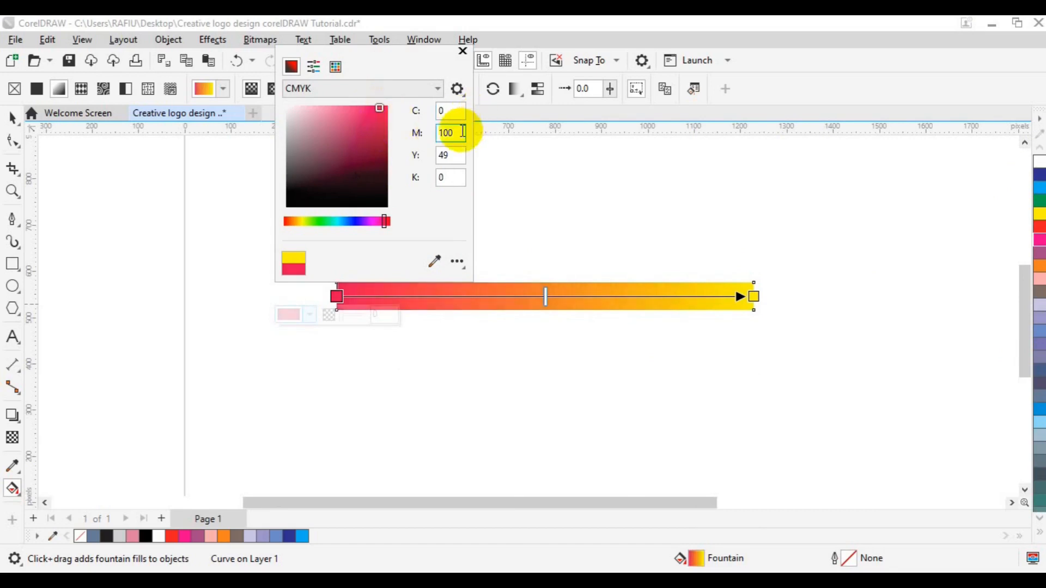
drag(450, 112, 428, 113)
drag(458, 154, 441, 157)
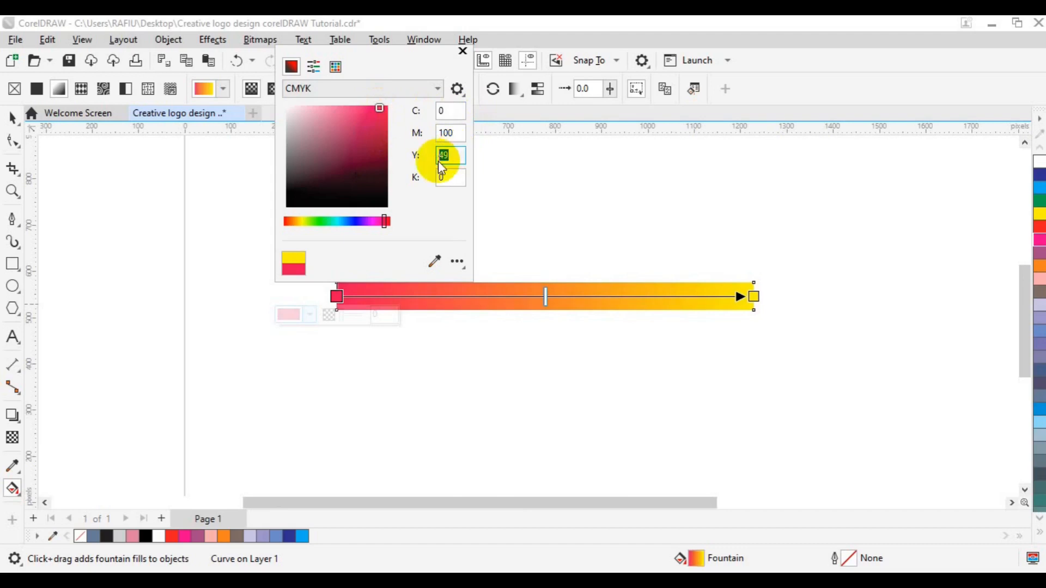
click(438, 91)
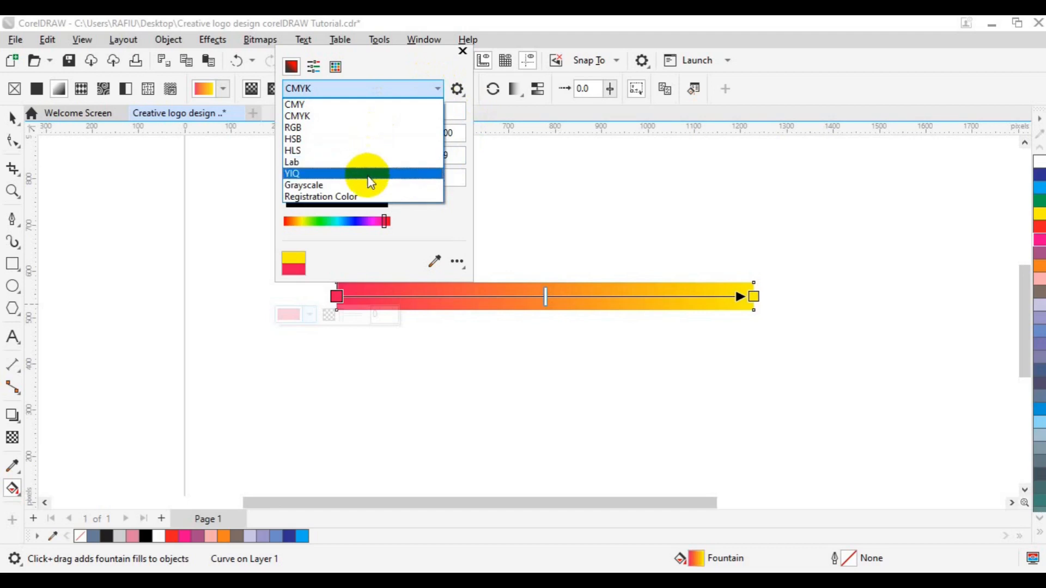
click(422, 214)
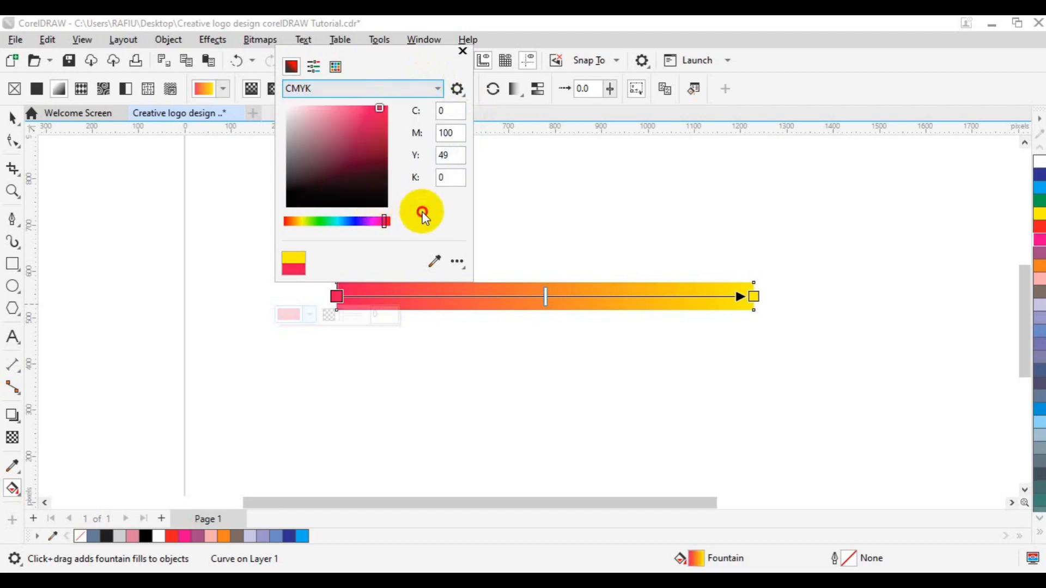
click(435, 262)
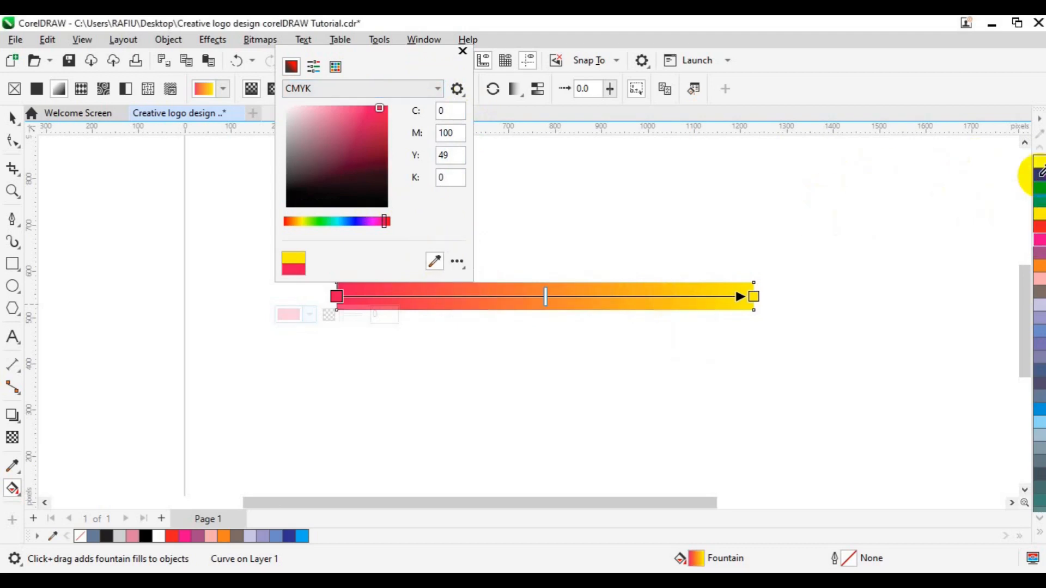
click(1039, 173)
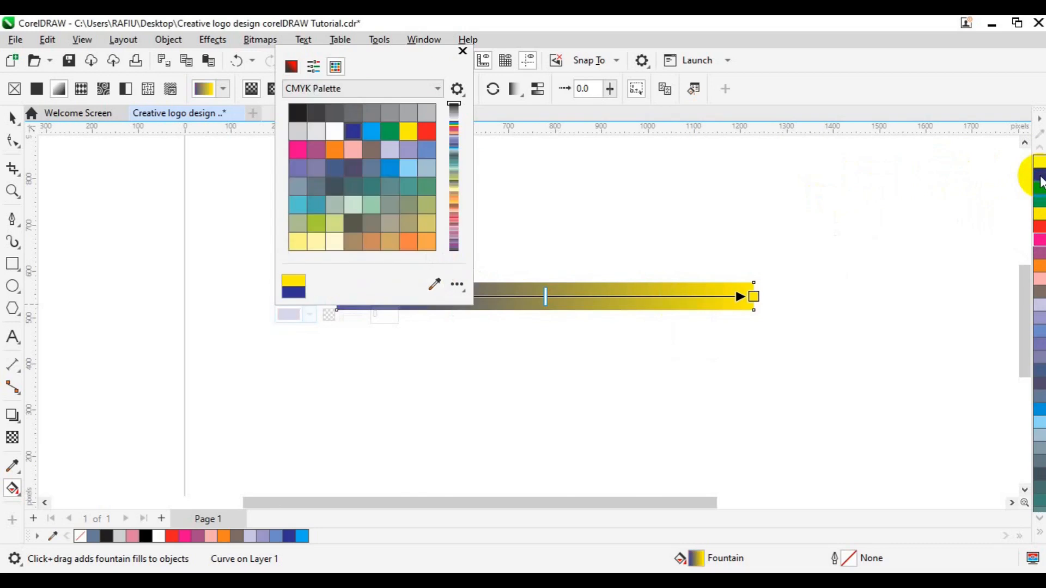
Add a colour node at 53% of the bar's gradient, make it orange (C1 M74 Y100 K0), and deselect the bar
click(561, 303)
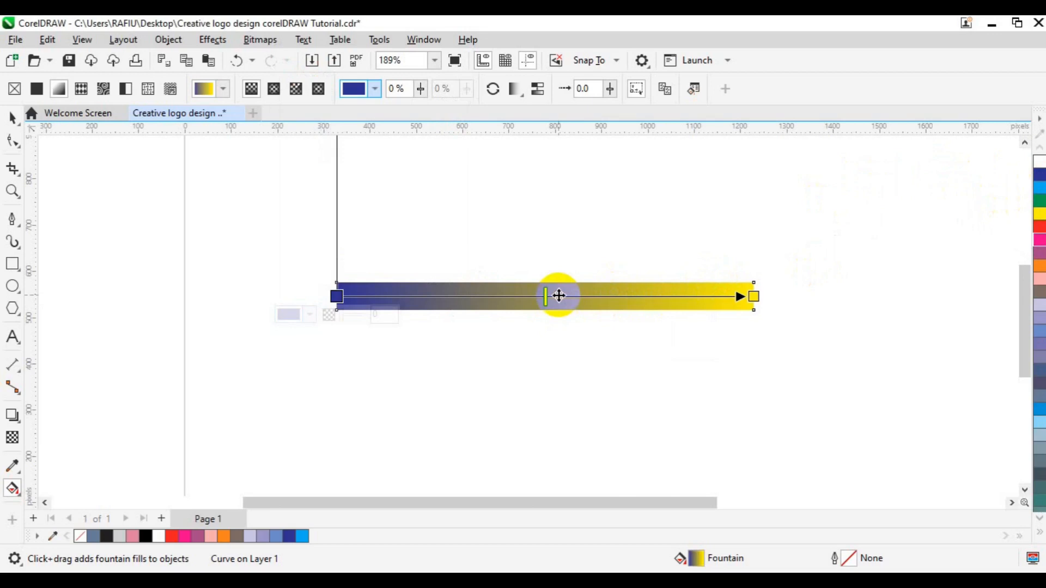
double_click(558, 296)
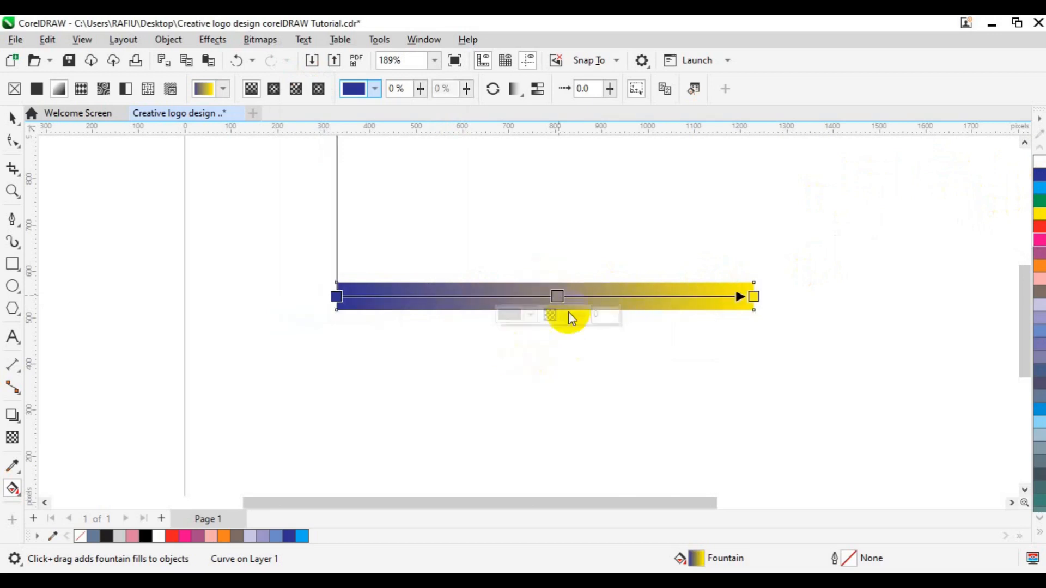
click(533, 319)
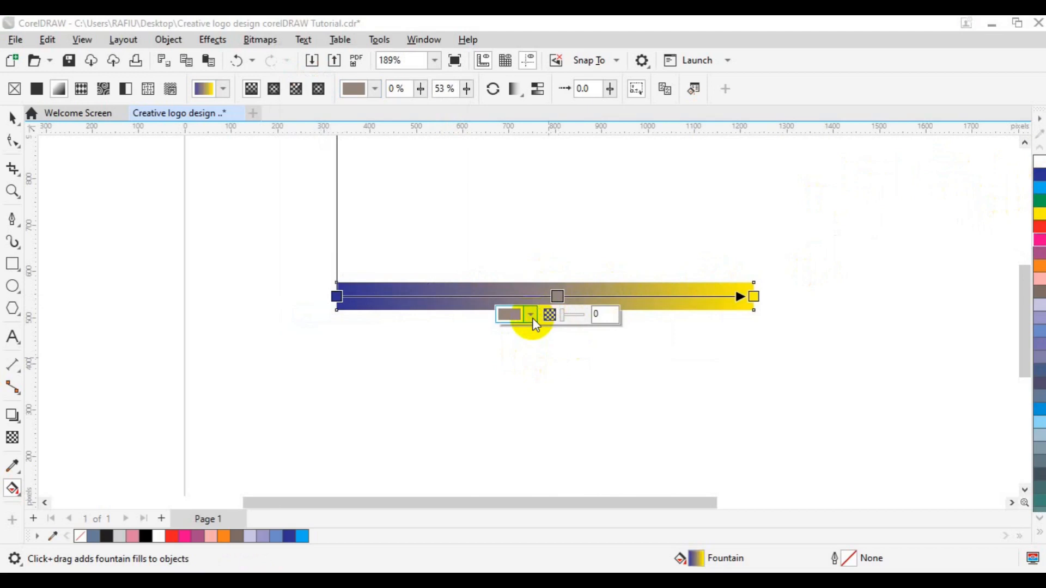
click(532, 319)
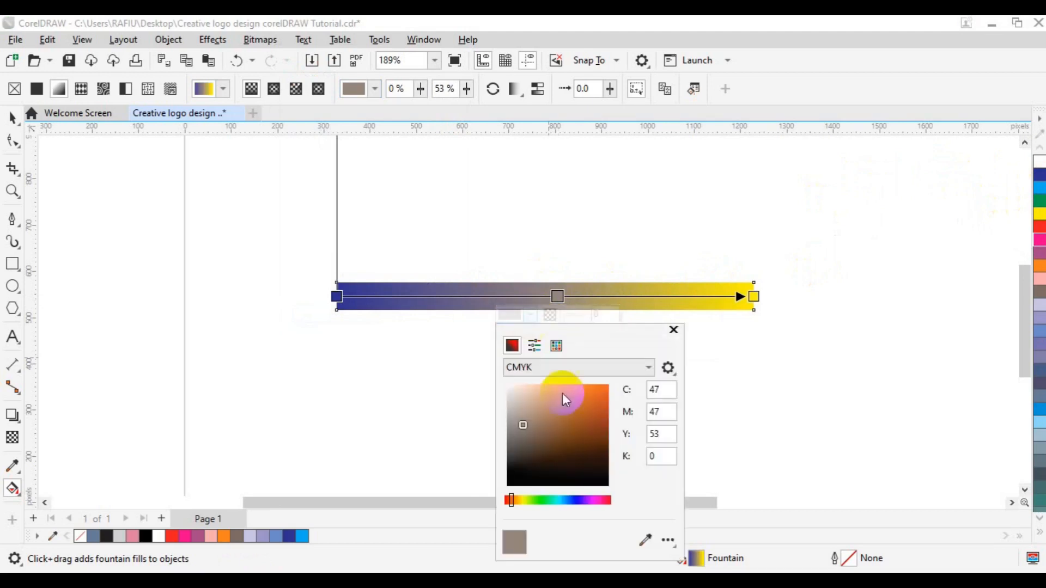
click(597, 401)
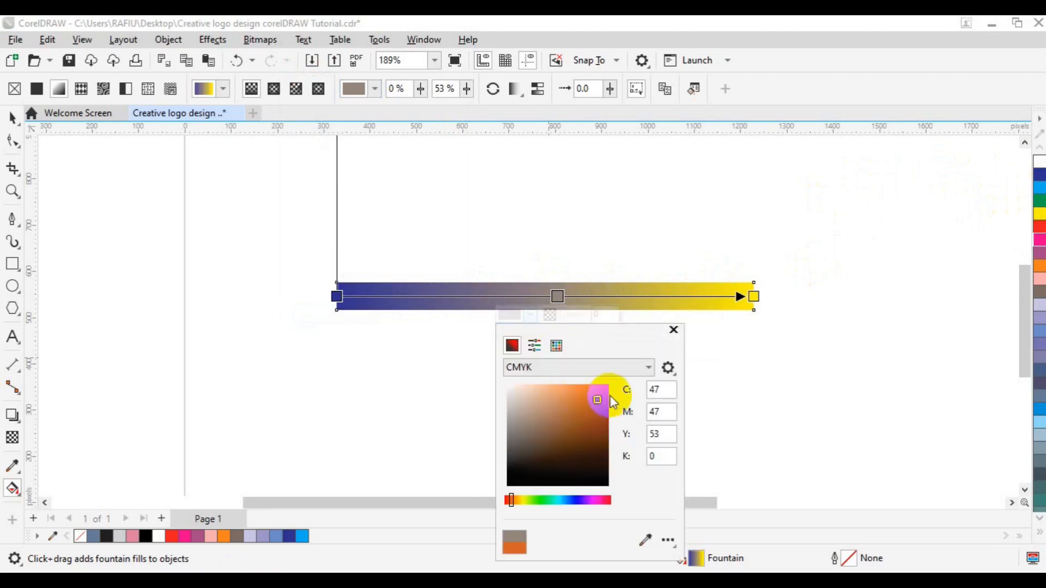
click(602, 392)
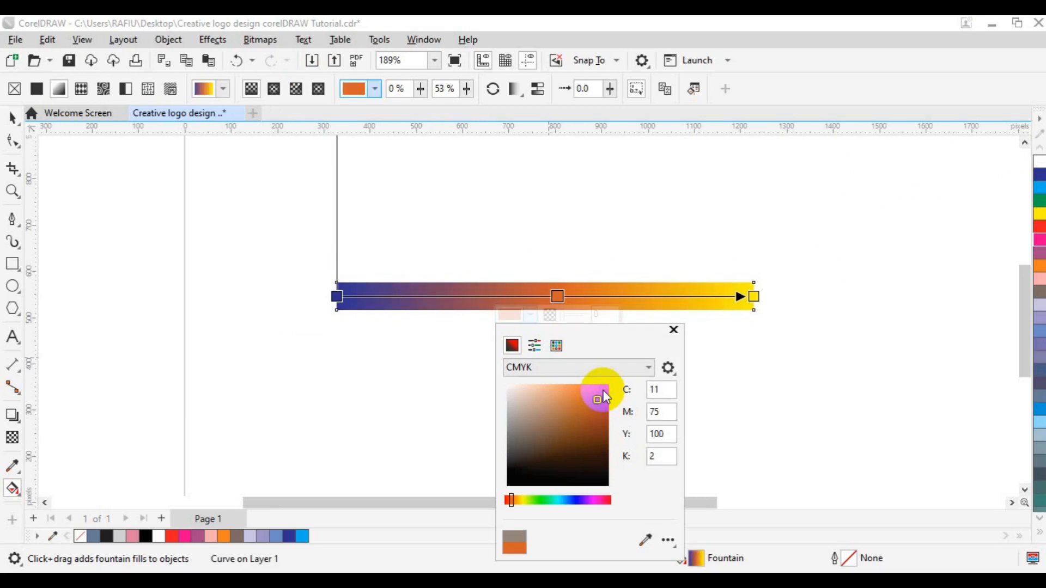
click(601, 389)
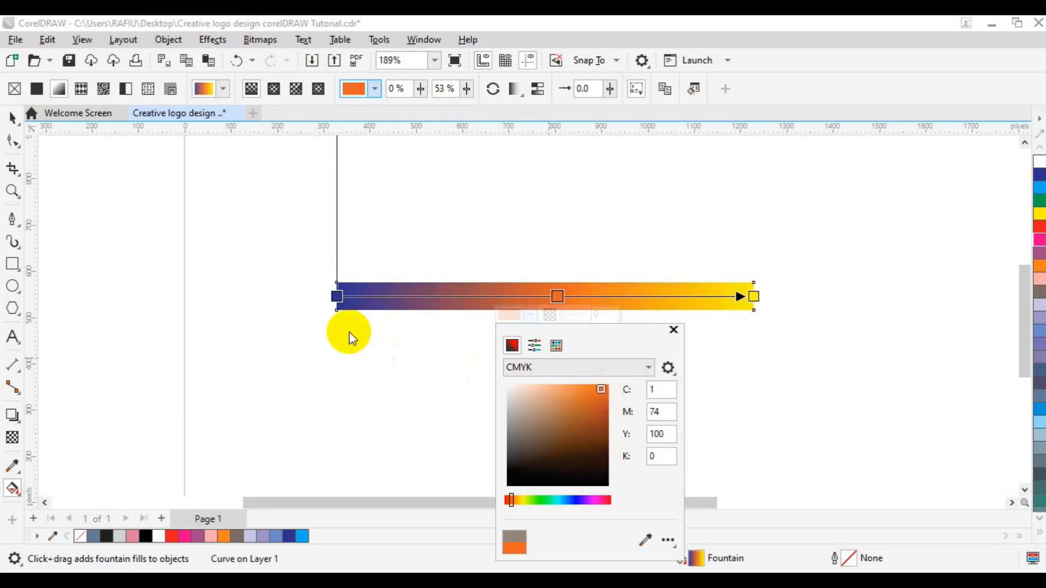
click(16, 122)
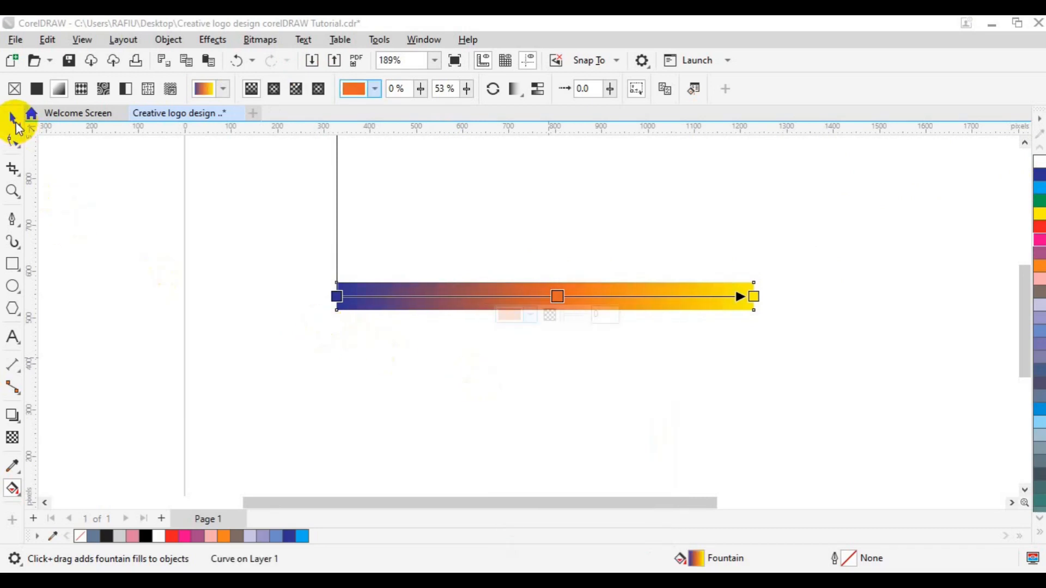
click(232, 343)
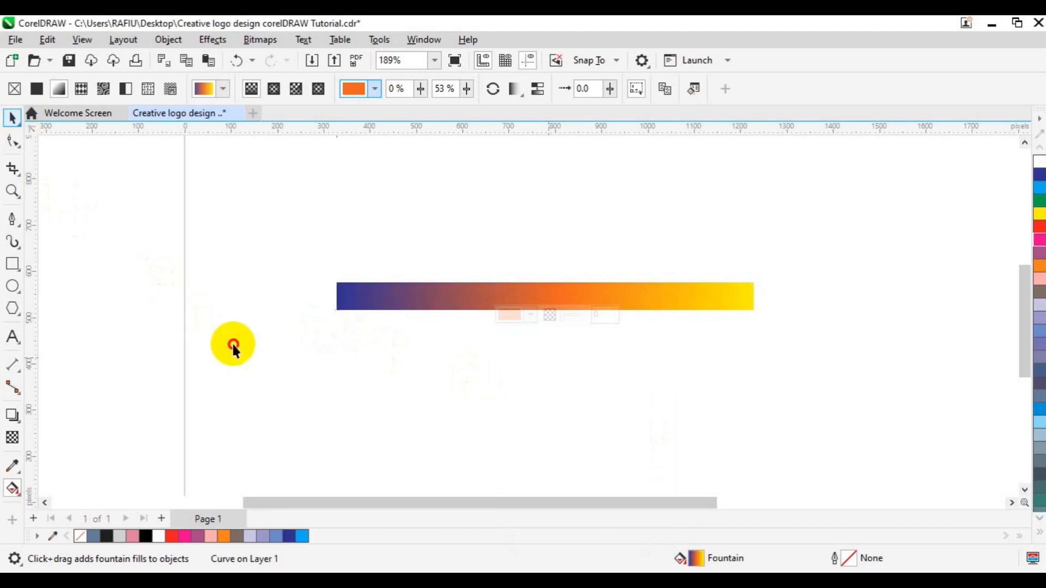
Draw a circle about 301 px in diameter and place it just beyond the yellow end of the gradient bar
key(space)
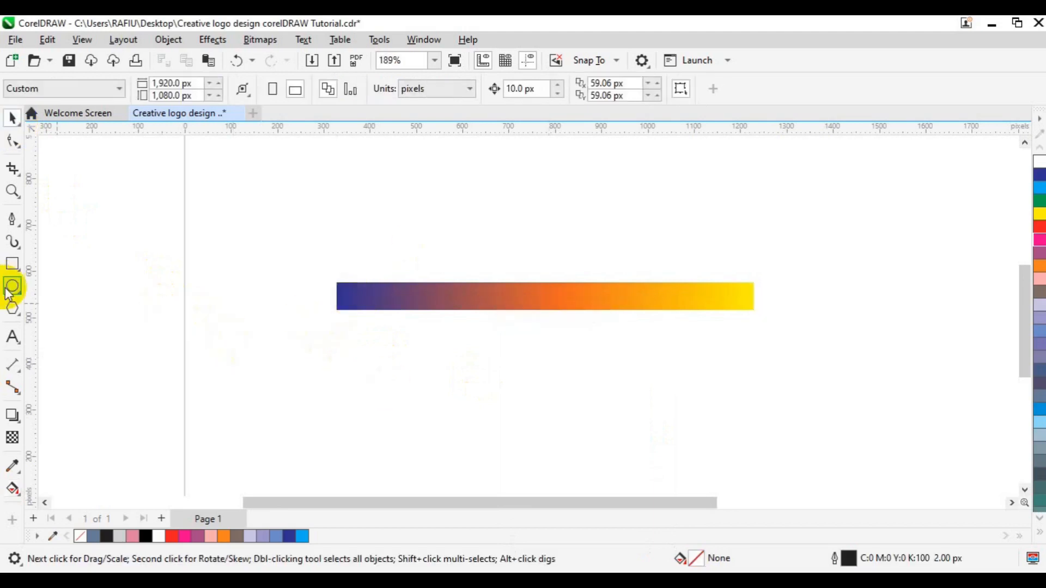
click(12, 286)
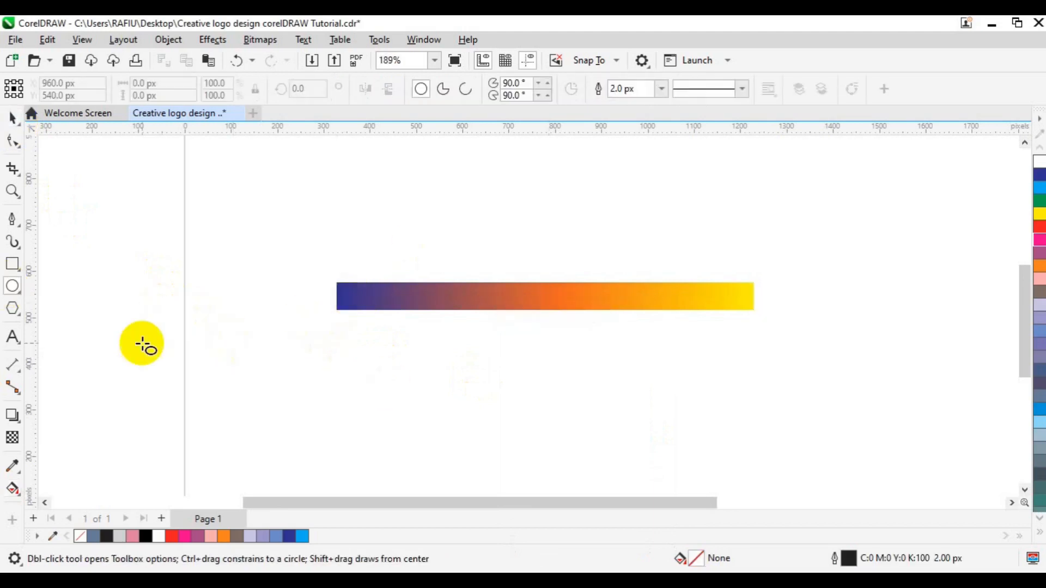
drag(263, 360, 403, 459)
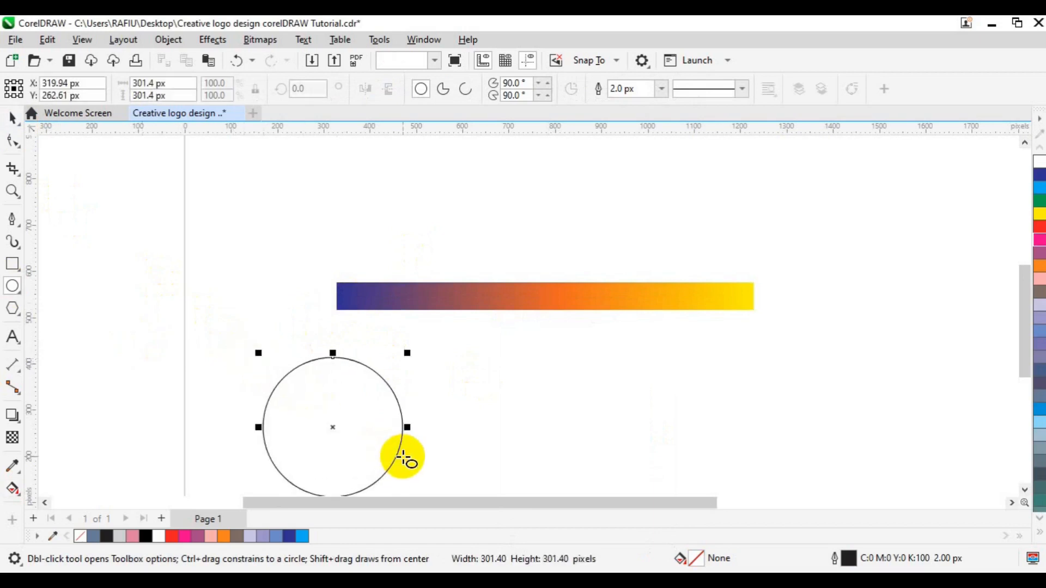
key(space)
drag(457, 421, 829, 335)
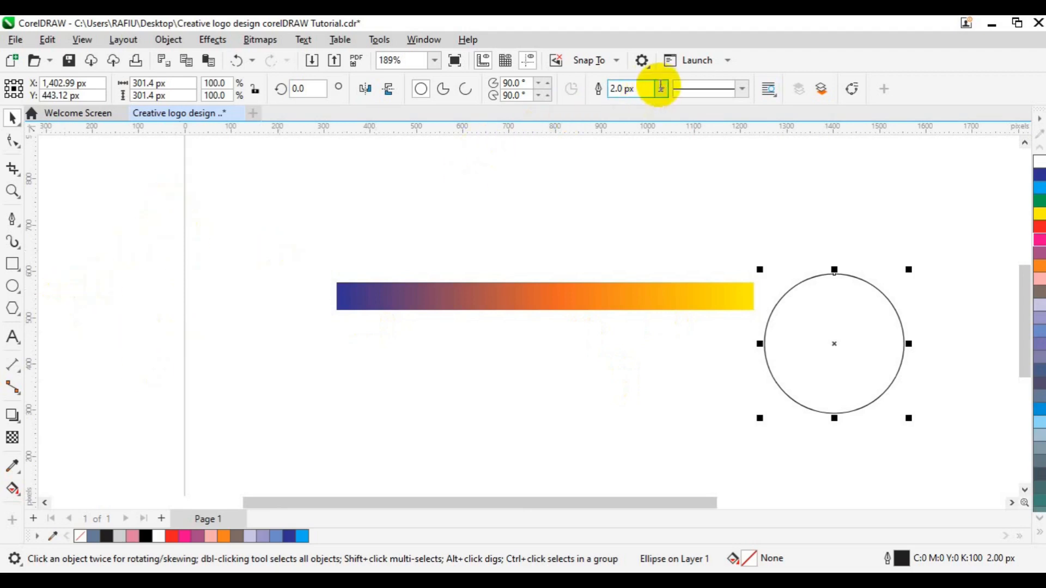
Set the circle's outline width to 50 px and convert the outline to an object
click(632, 87)
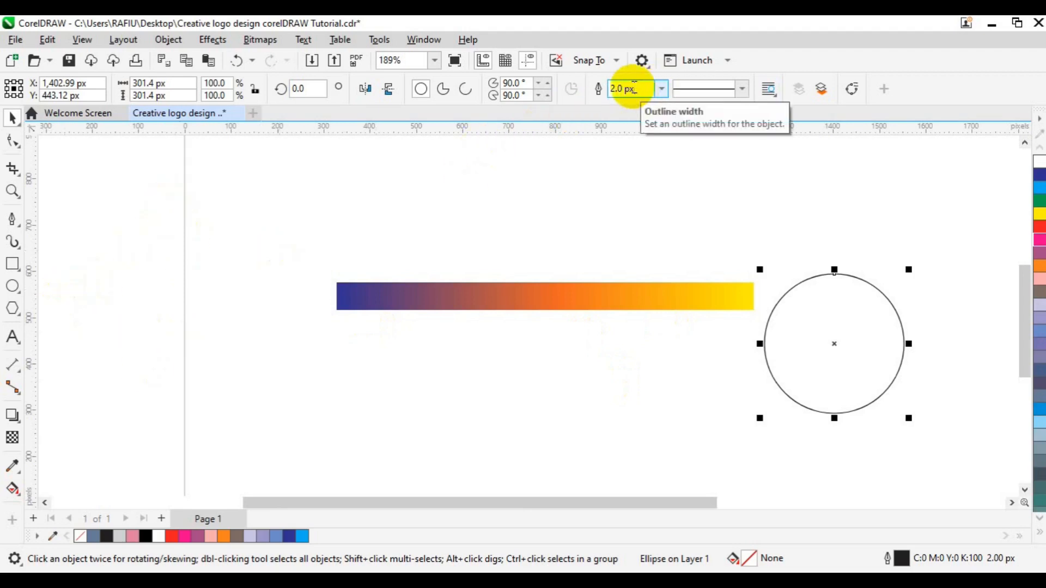
double_click(633, 88)
text(50)
key(Return)
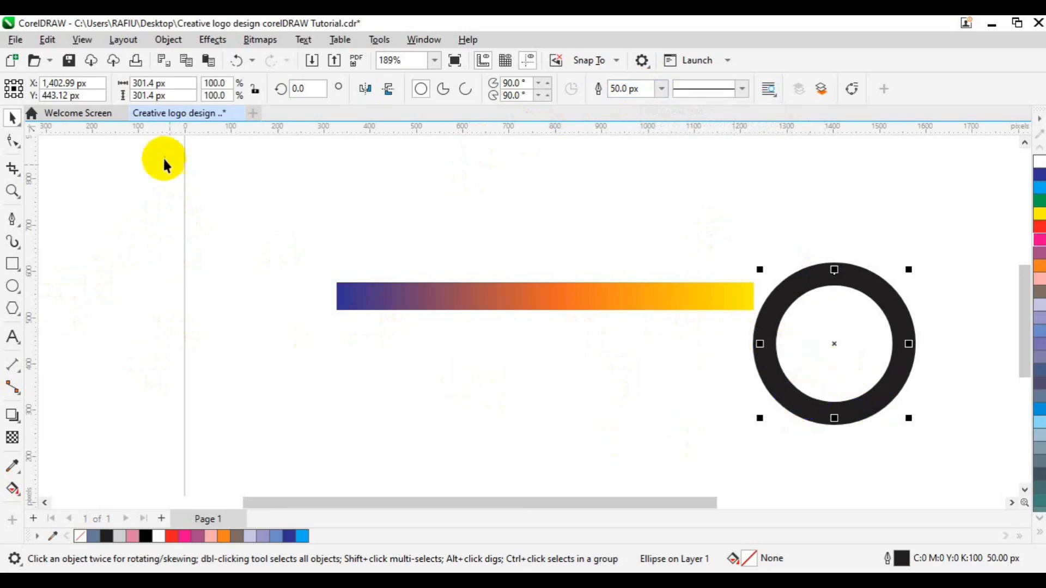
click(166, 42)
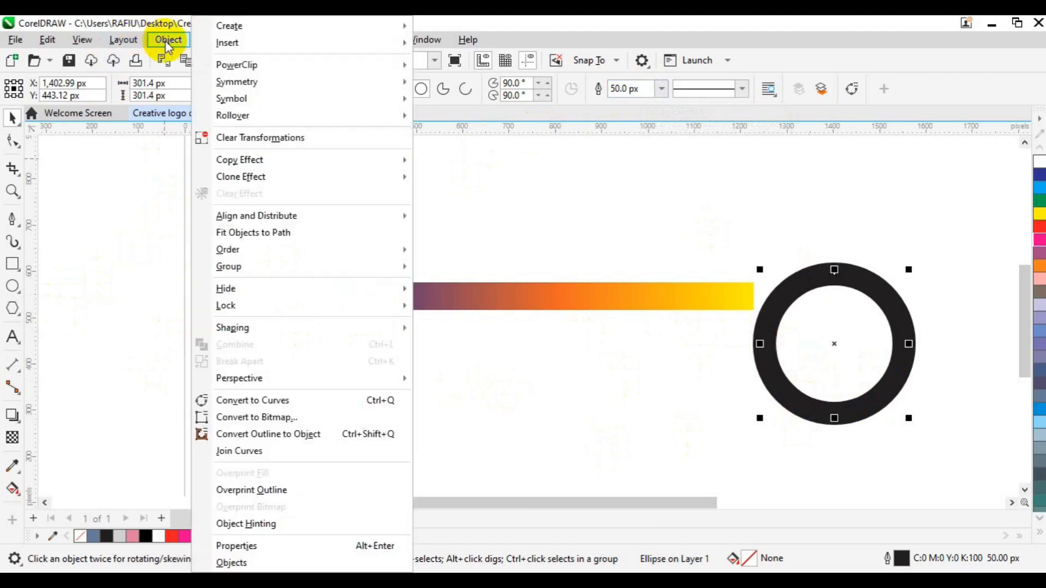
click(299, 434)
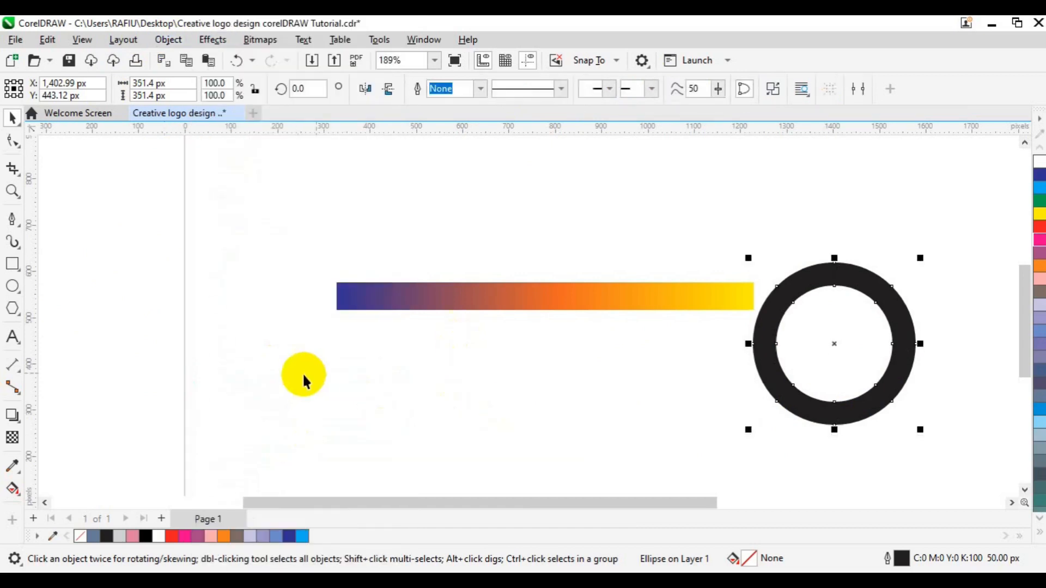
Copy the gradient bar's blue-orange-yellow fountain fill onto the ring with the Interactive Fill tool's Copy fill command
click(18, 489)
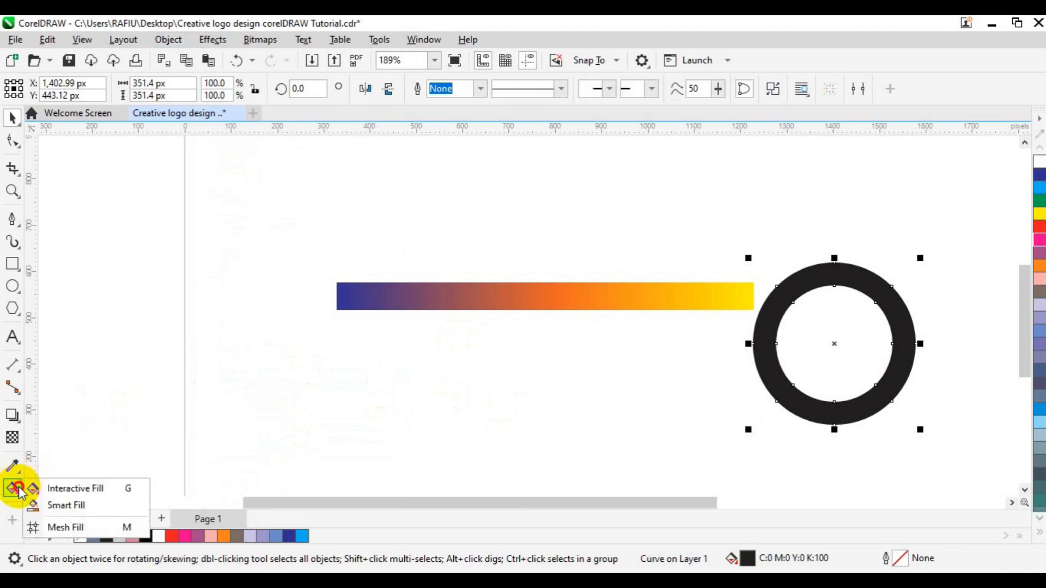
click(50, 488)
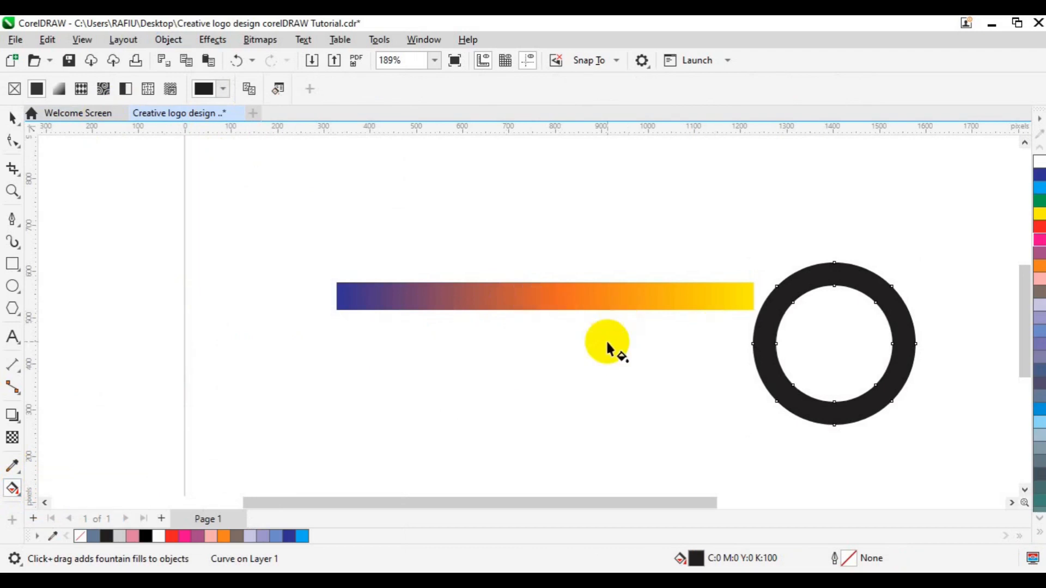
drag(603, 306, 807, 388)
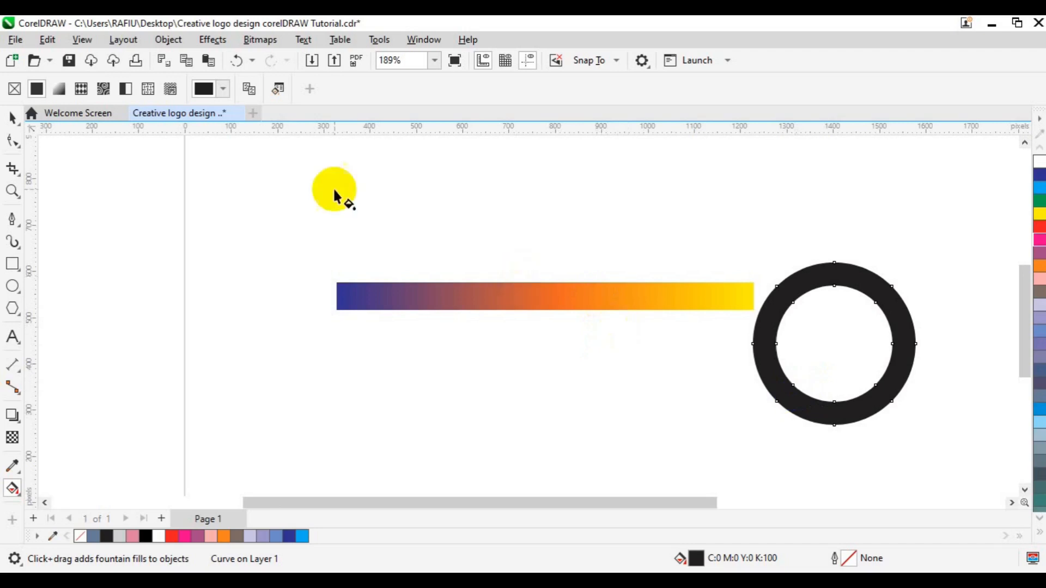
click(249, 88)
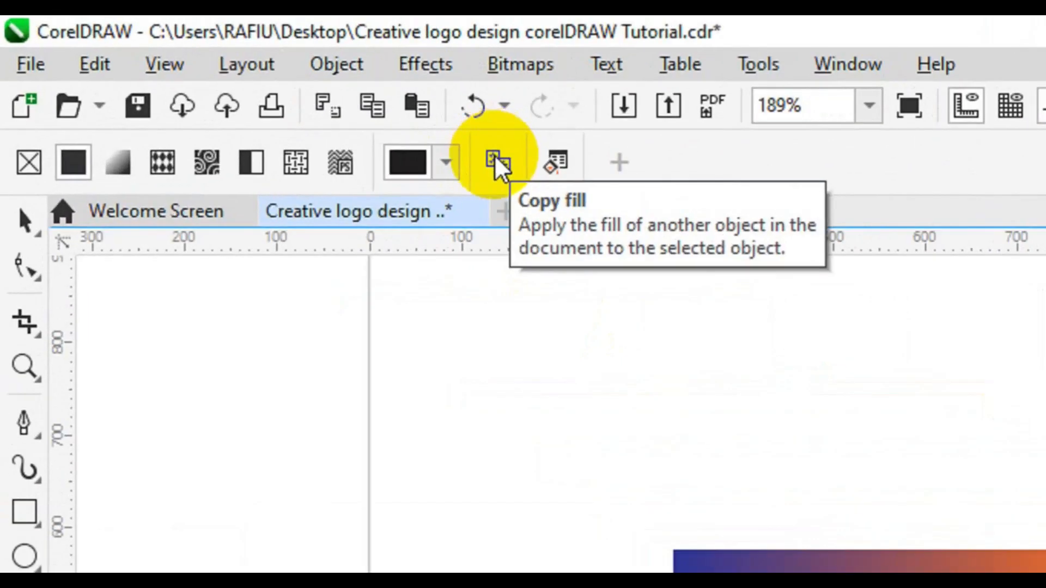
click(495, 155)
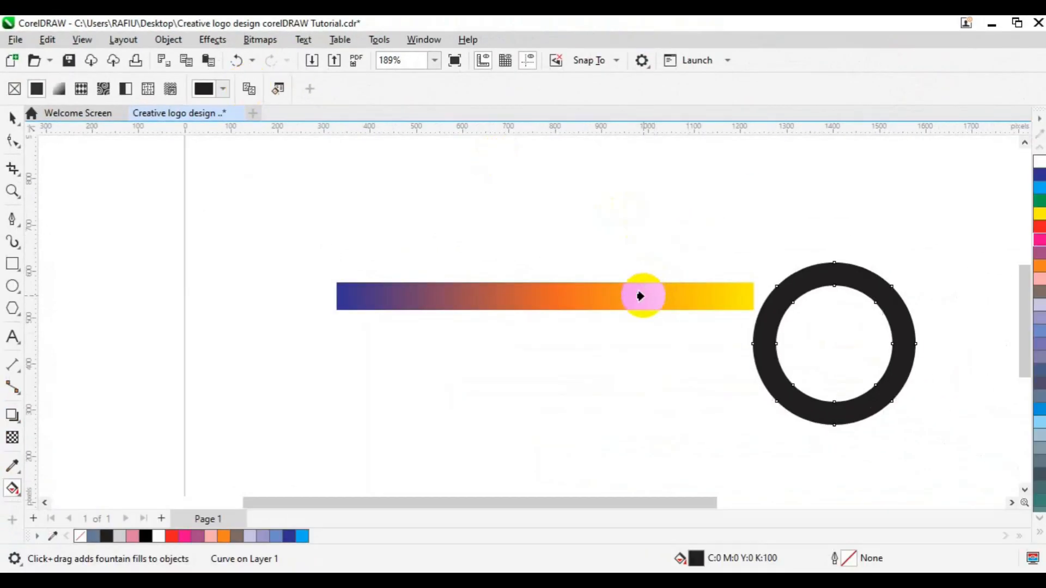
click(640, 296)
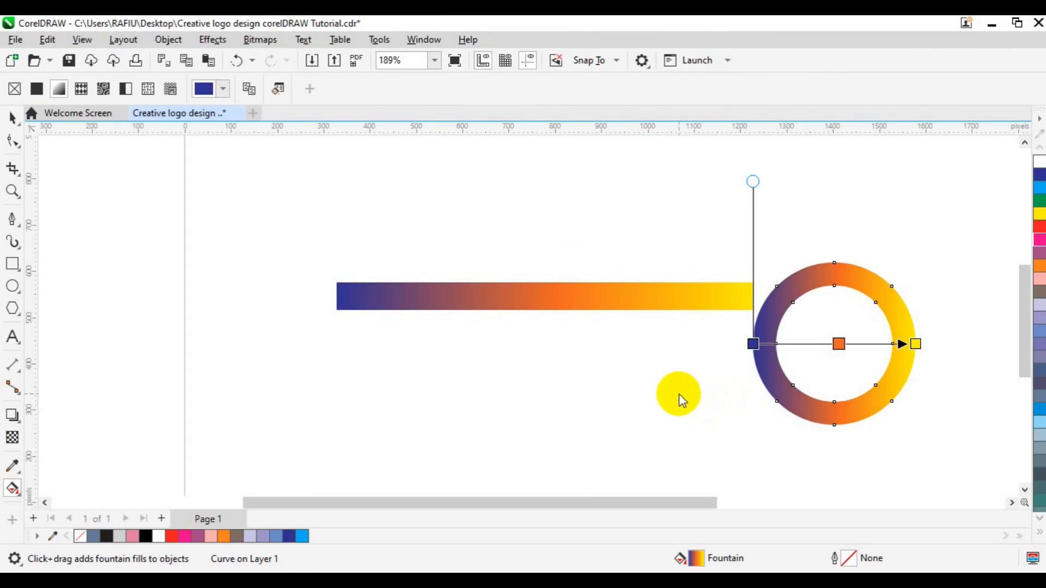
click(12, 118)
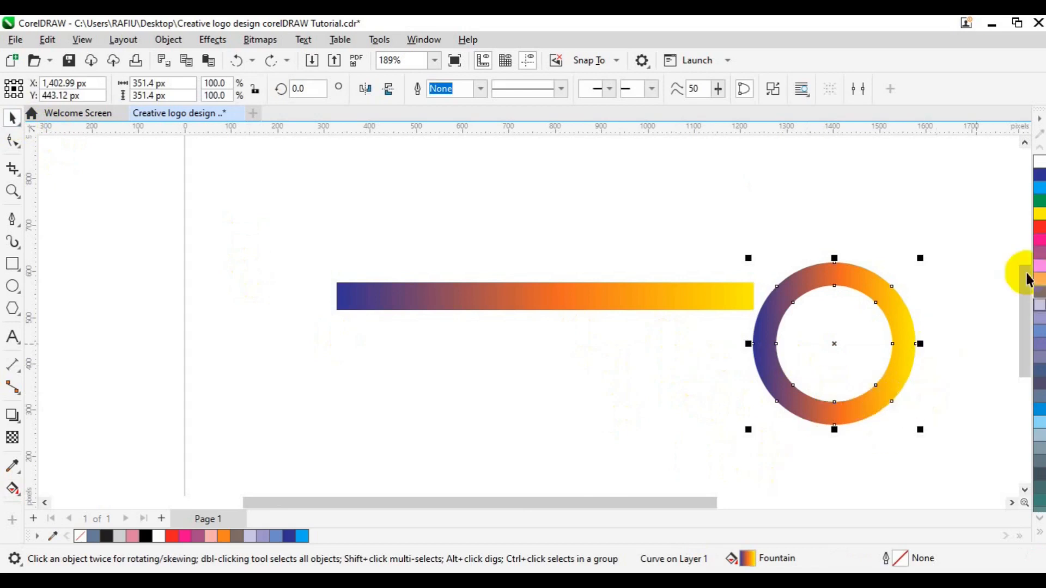
Try a solid brown fill (C0 M20 Y20 K60) on the ring and solid magenta (M100) on the bar, undoing each
click(1041, 294)
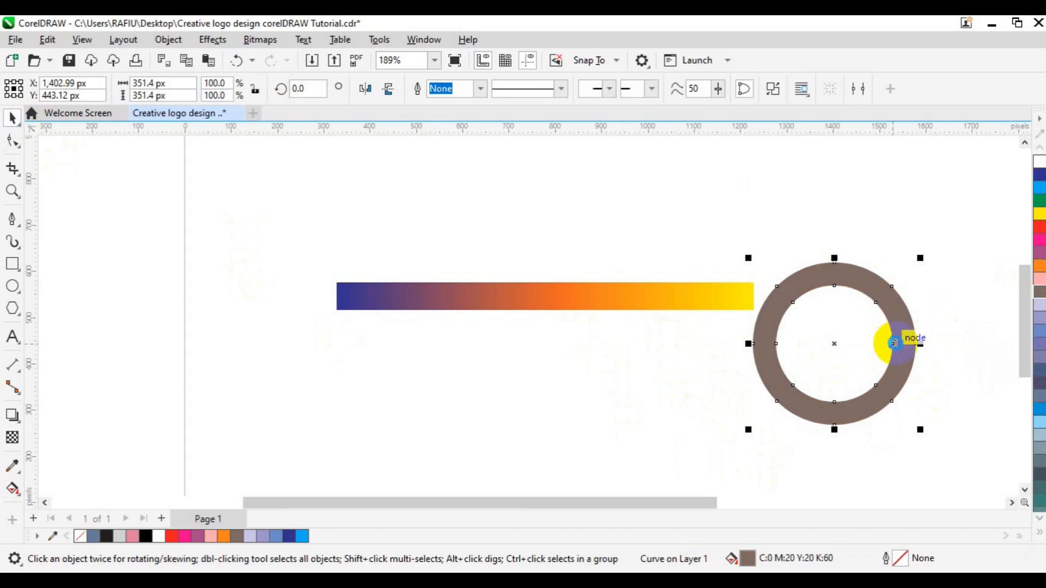
key(ctrl+z)
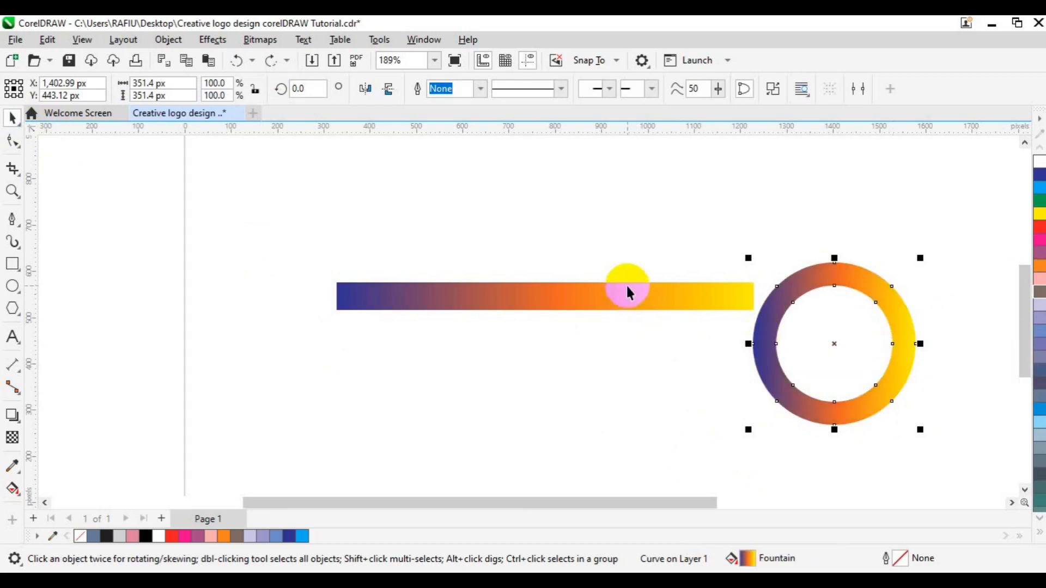
click(627, 286)
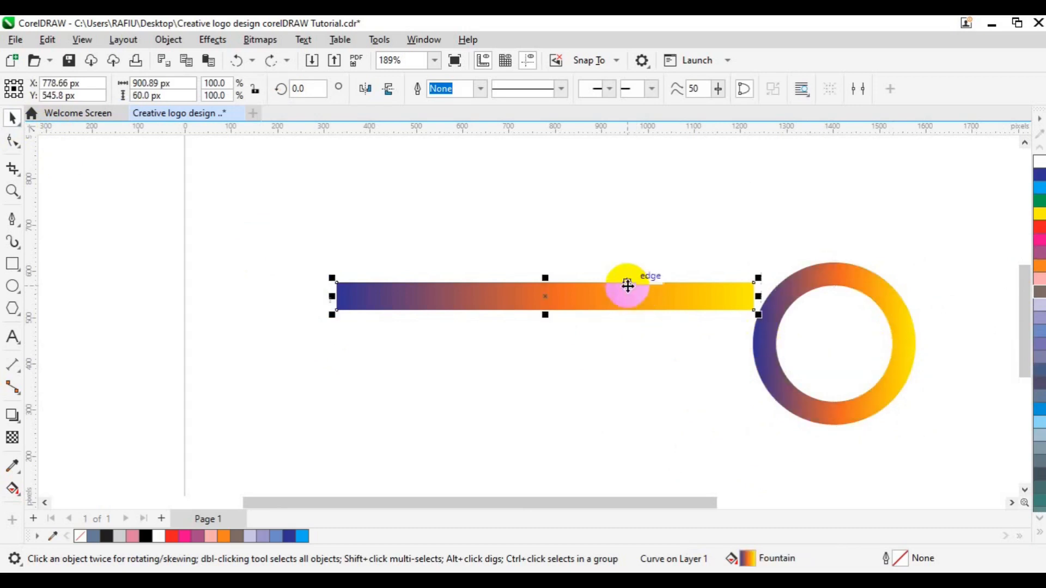
click(1038, 241)
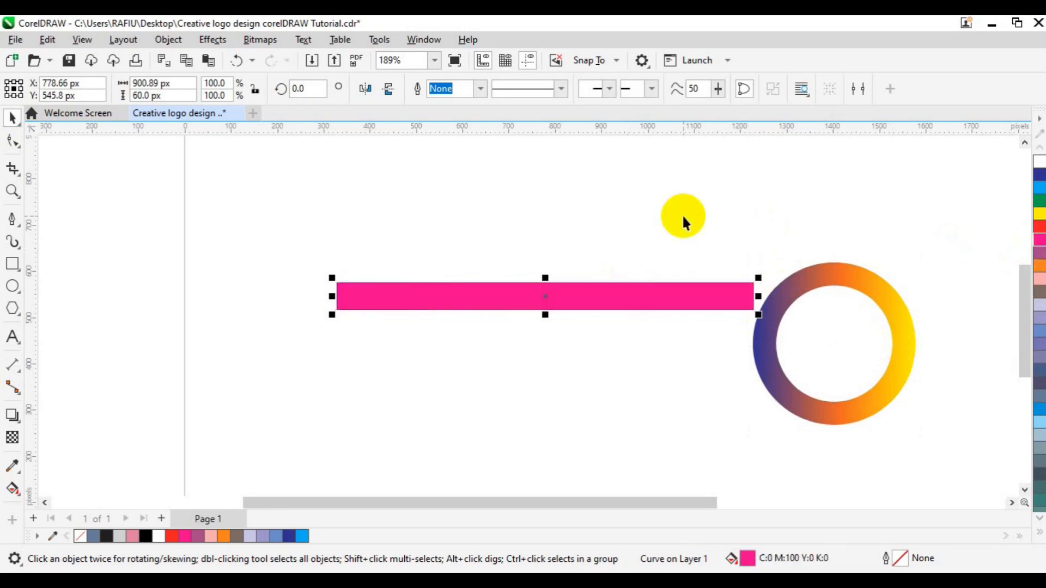
key(ctrl+z)
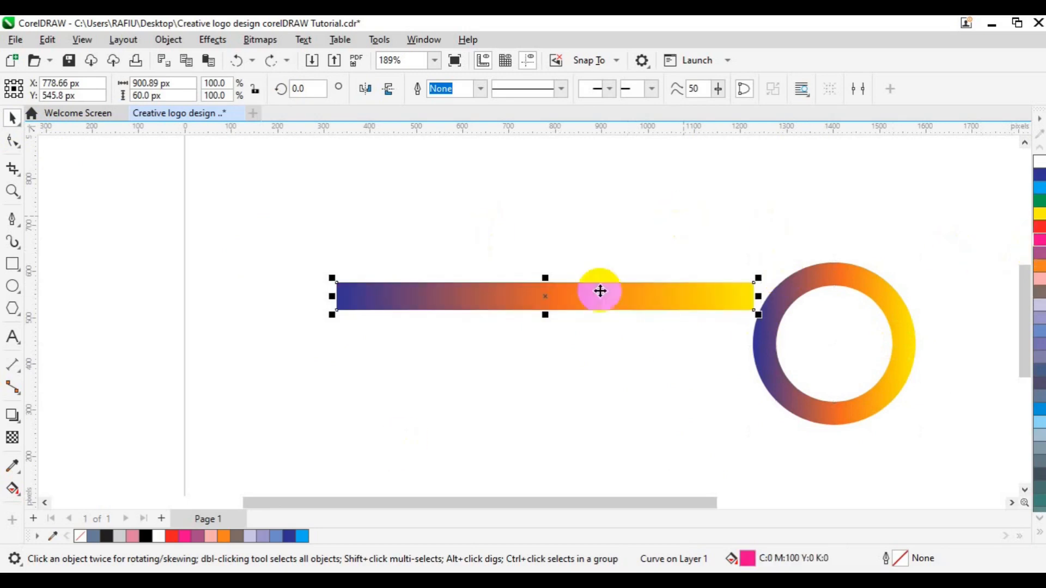